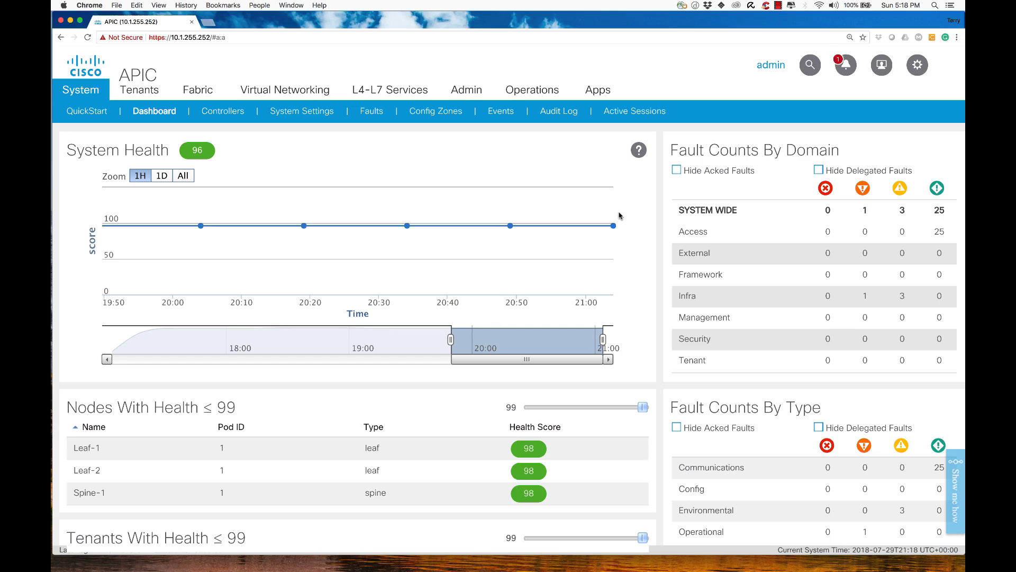
Go to Fabric Policies and expand Global Policies > DNS Profiles to list the default profile
click(202, 93)
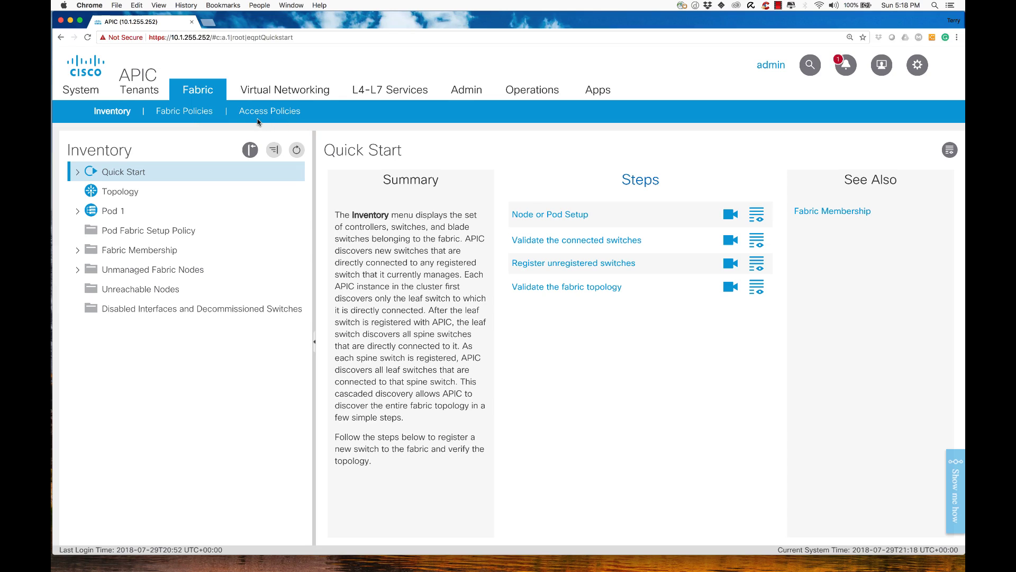
click(175, 115)
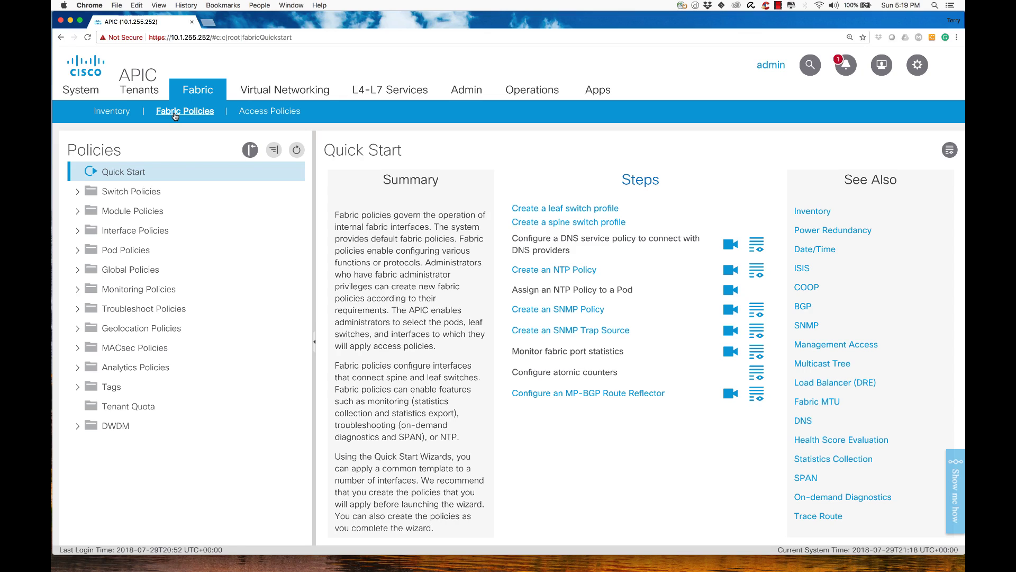
click(78, 274)
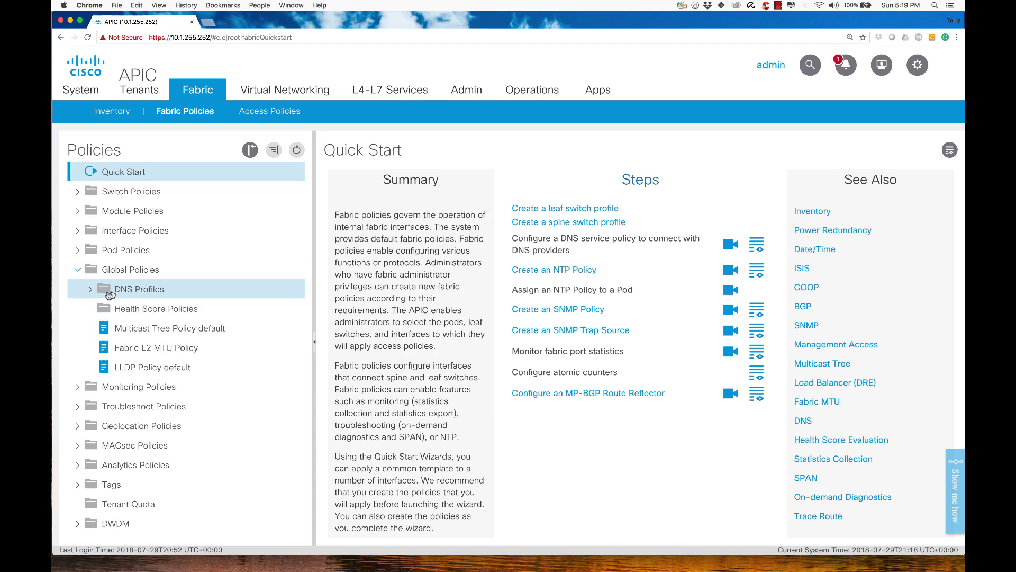
click(135, 291)
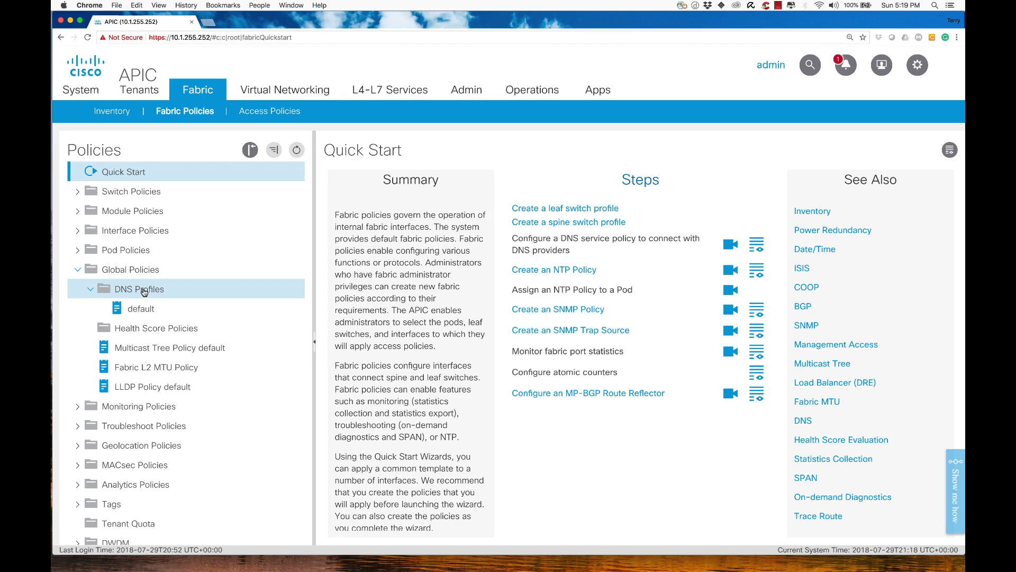
Open the default DNS profile and set its Management EPG to default (Out-of-Band)
click(144, 310)
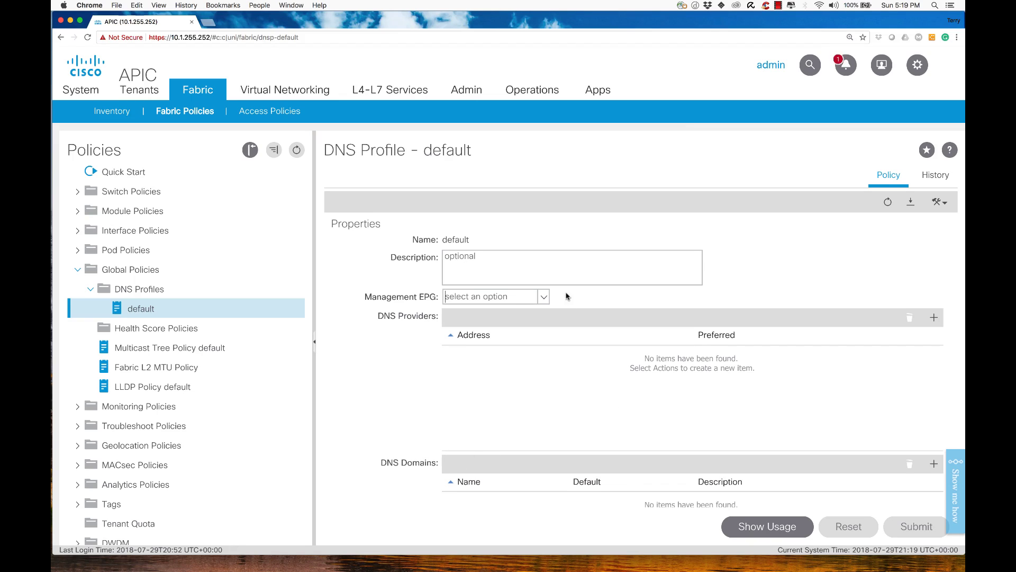
click(543, 298)
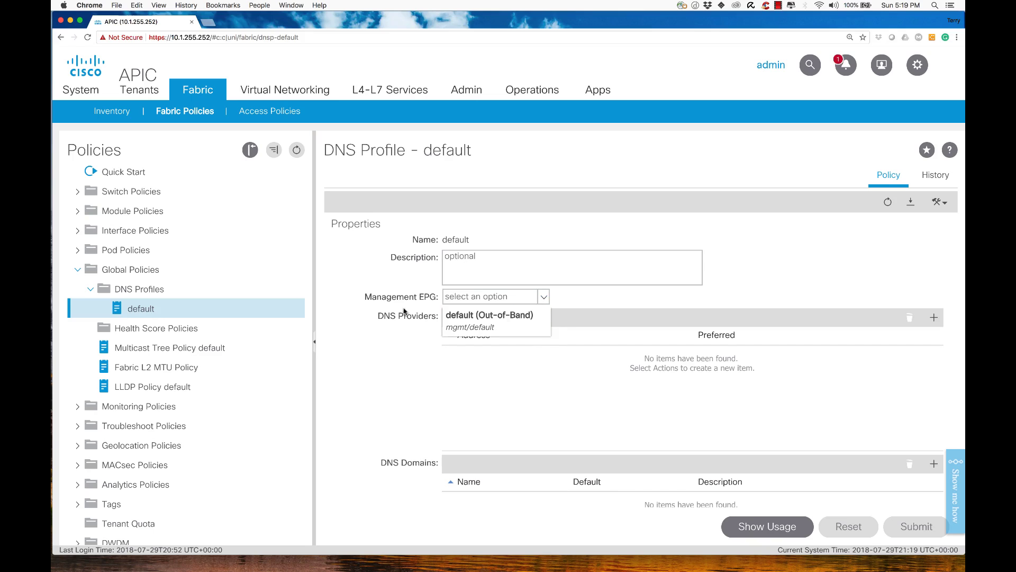
click(464, 318)
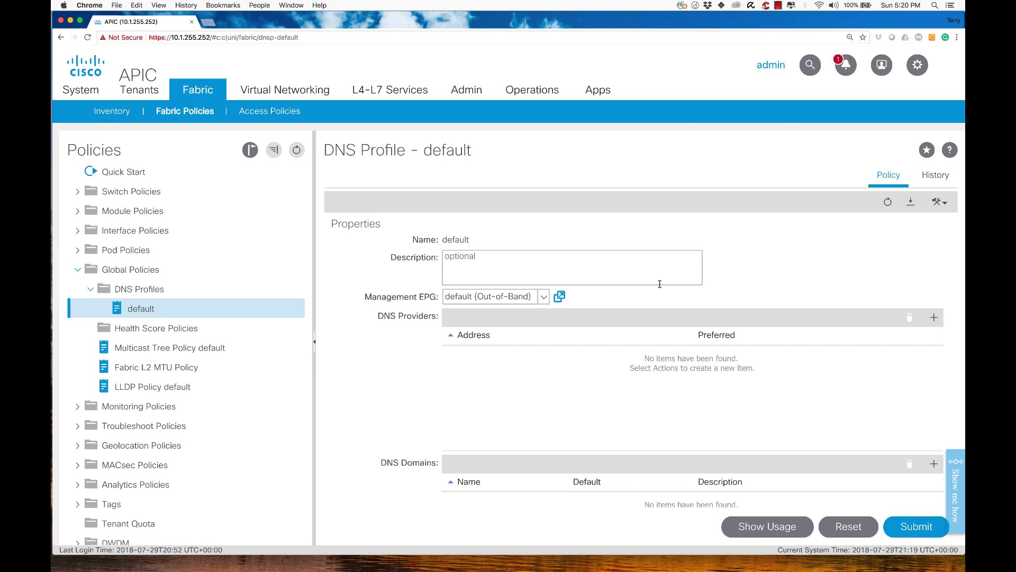
Add DNS provider 10.1.206.6 and mark it as preferred
click(934, 318)
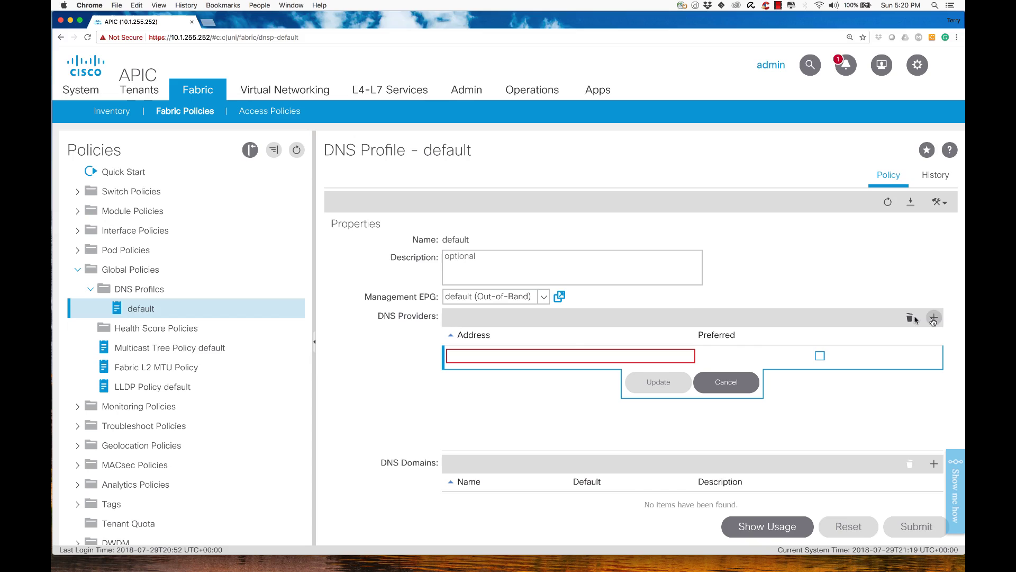
click(485, 357)
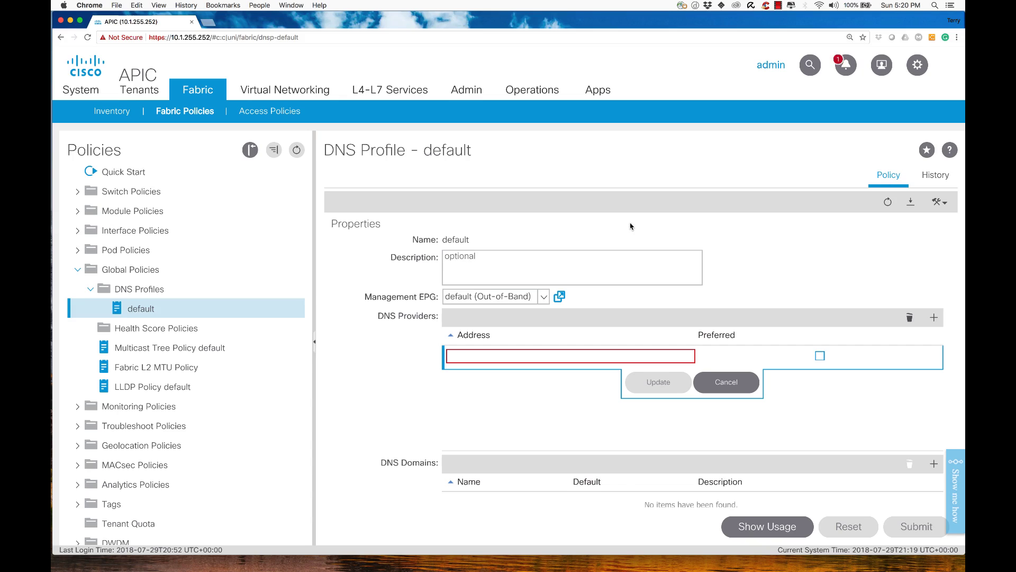
text(10.1.206.6)
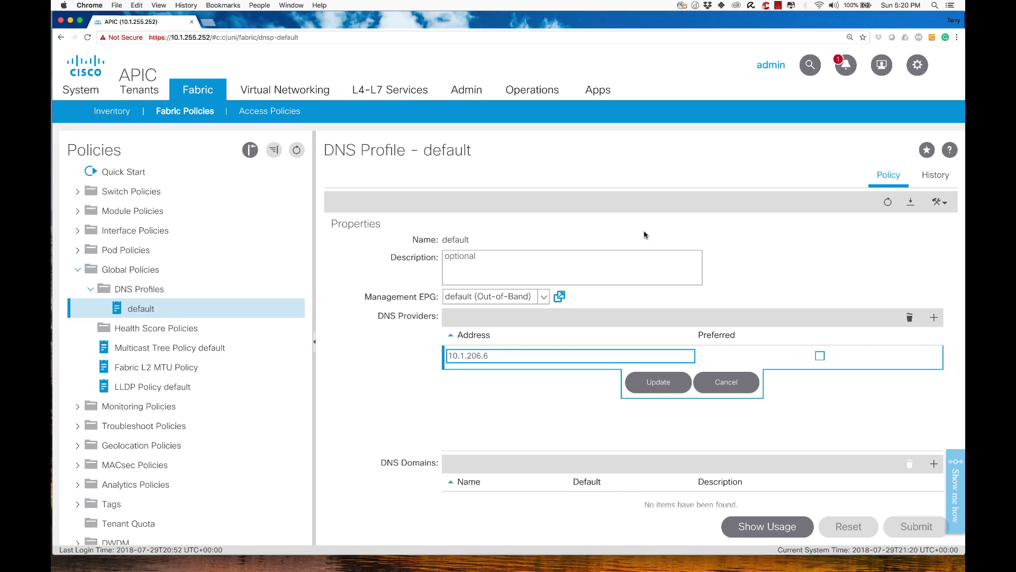
click(820, 355)
click(664, 383)
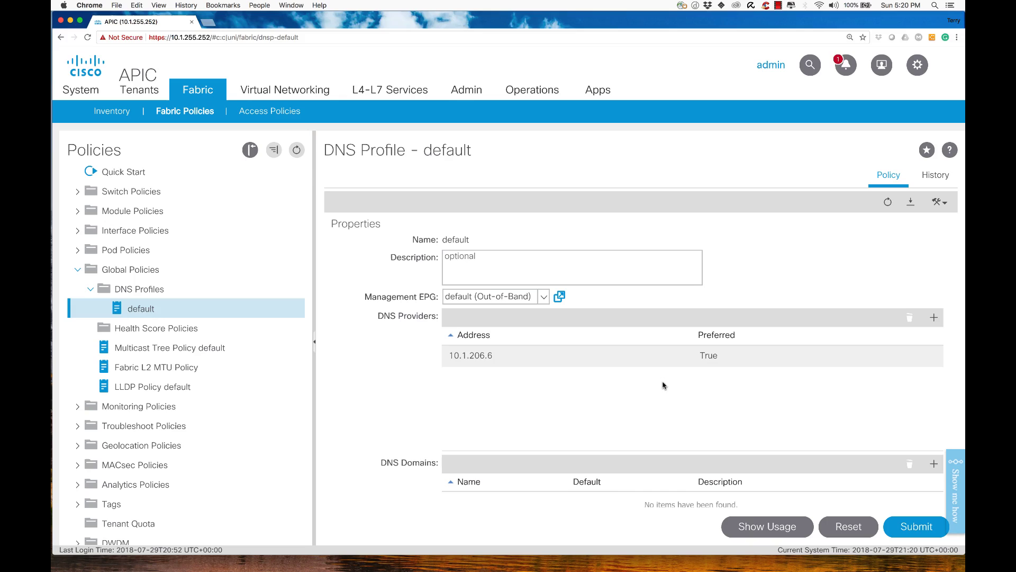
Add 208.67.222.222 as a second, non-preferred DNS provider
click(933, 317)
click(513, 375)
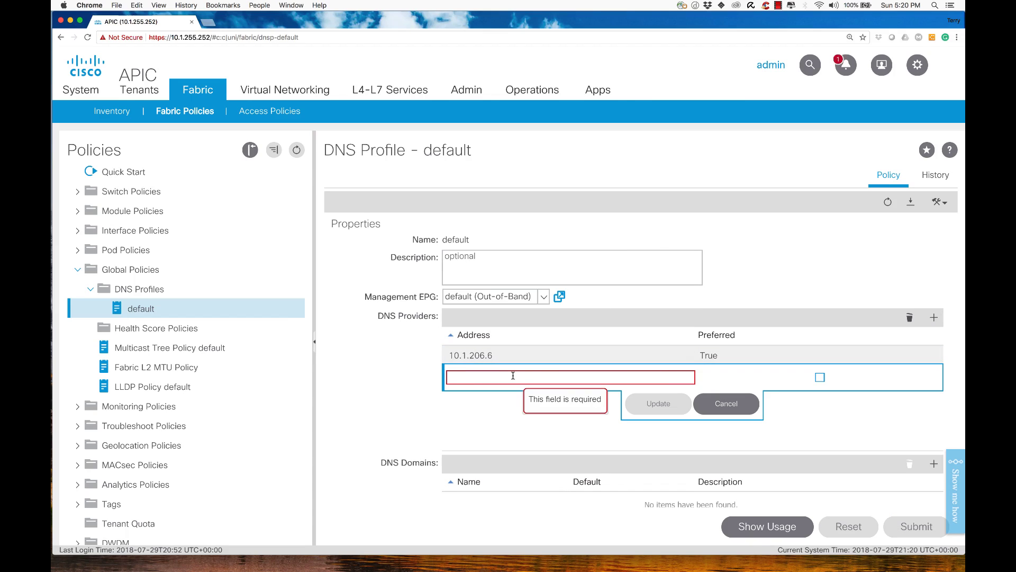
text(208)
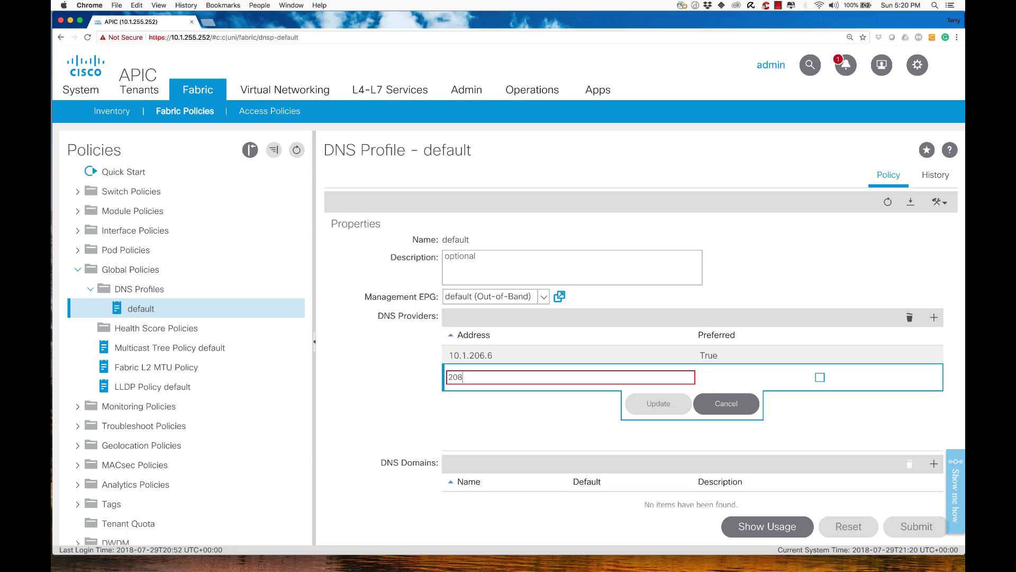
text(.67.222.222)
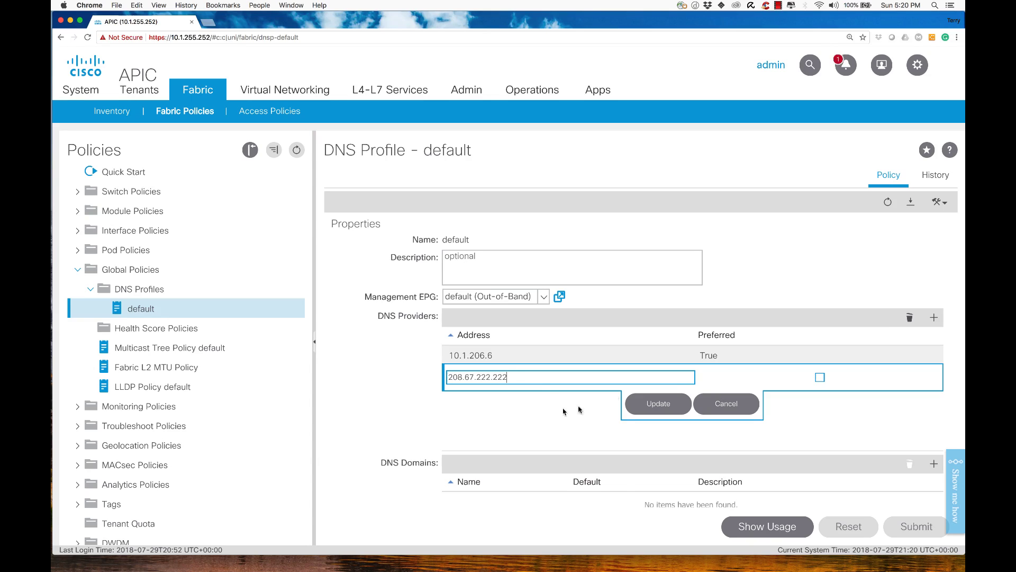
click(650, 407)
click(469, 354)
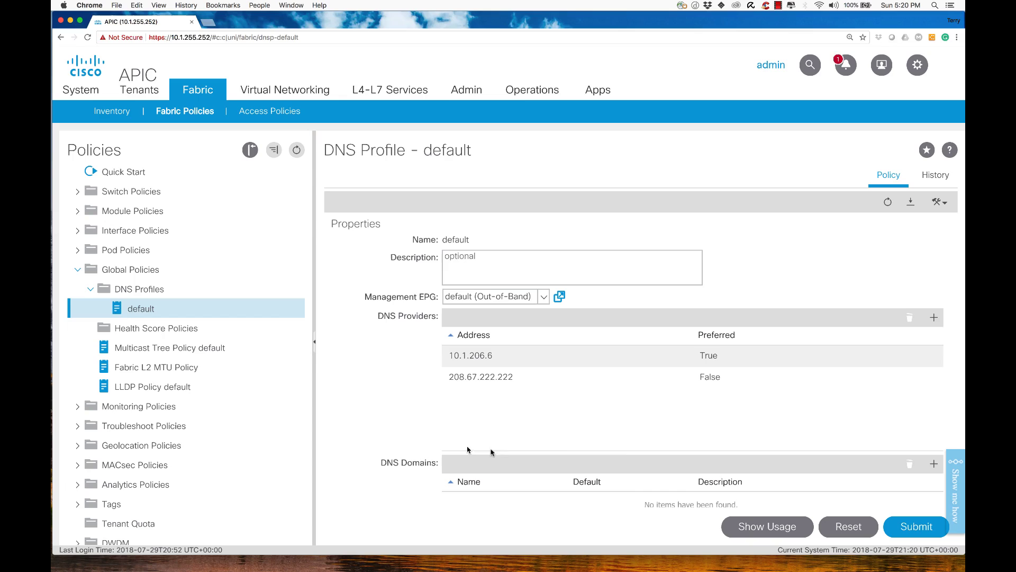
Add micronics.local as a DNS domain and mark it as the default
click(933, 464)
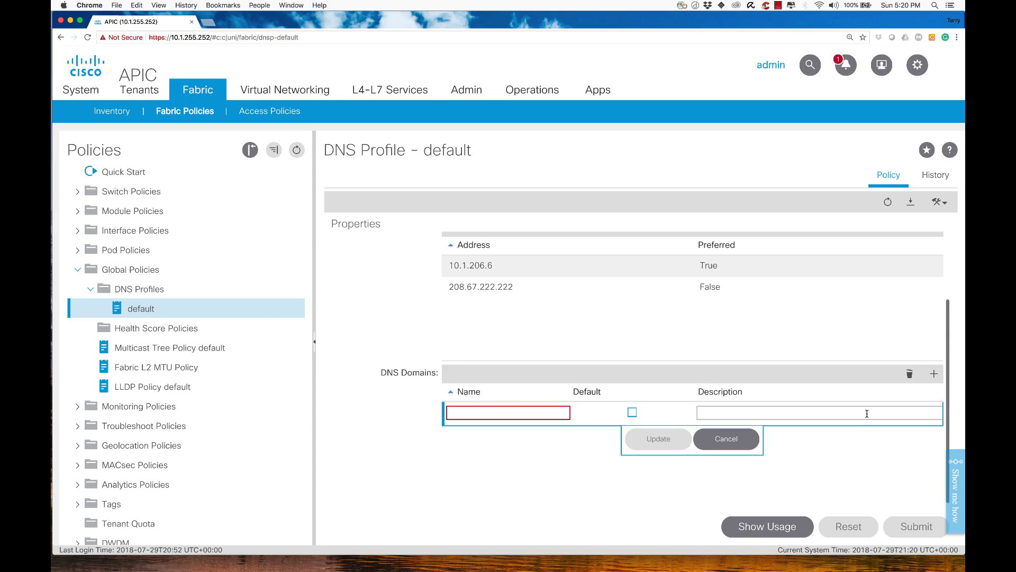
text(m)
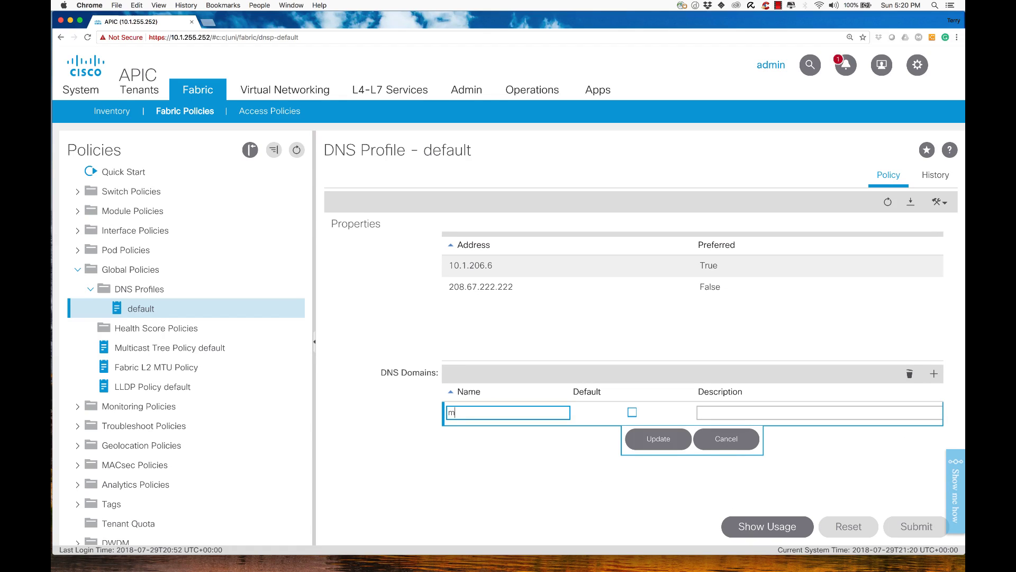
text(icronics.local)
click(631, 412)
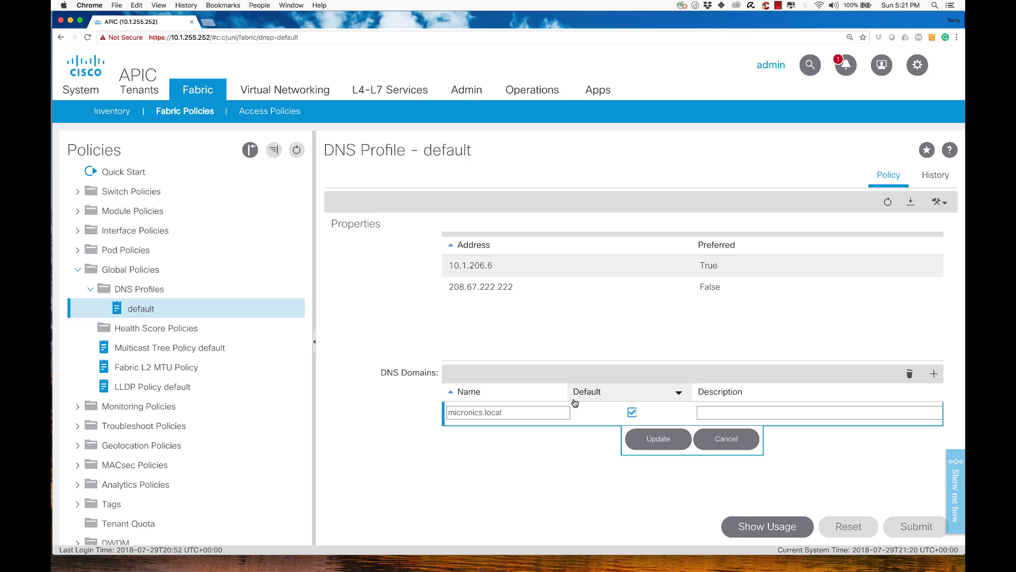
click(659, 438)
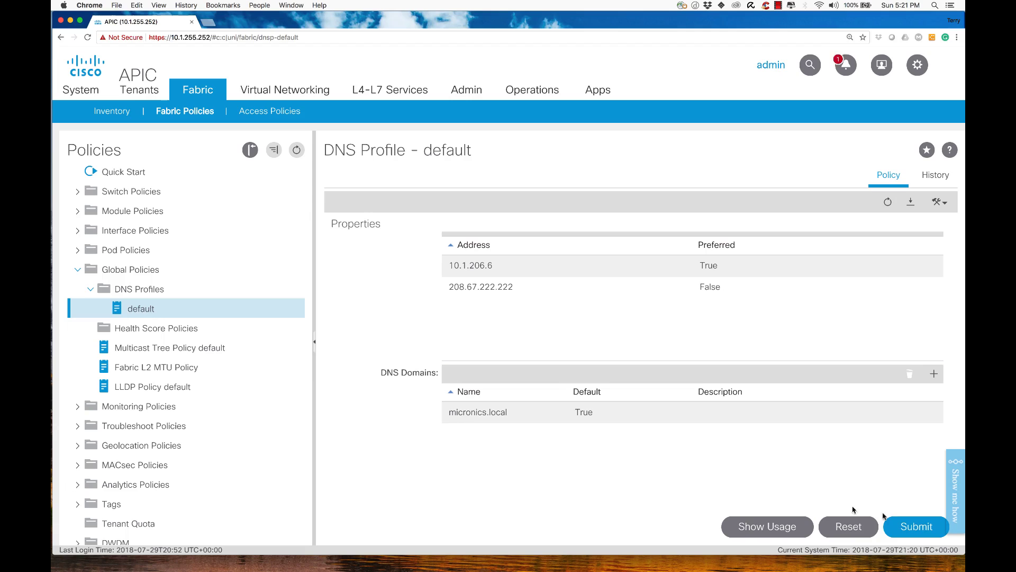
Submit the default DNS profile and confirm Submit Changes in the Policy Usage Warning
click(907, 526)
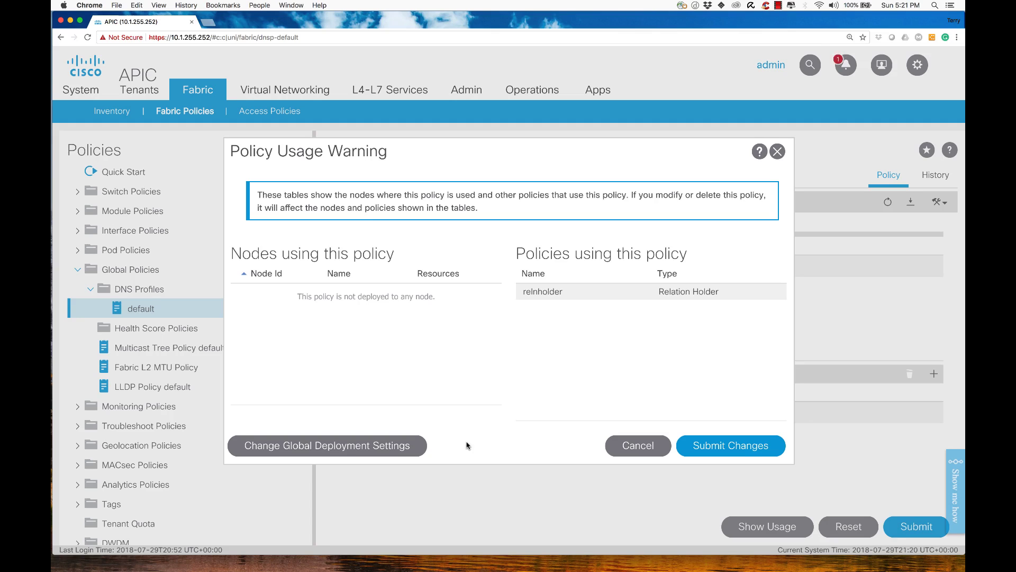
click(716, 453)
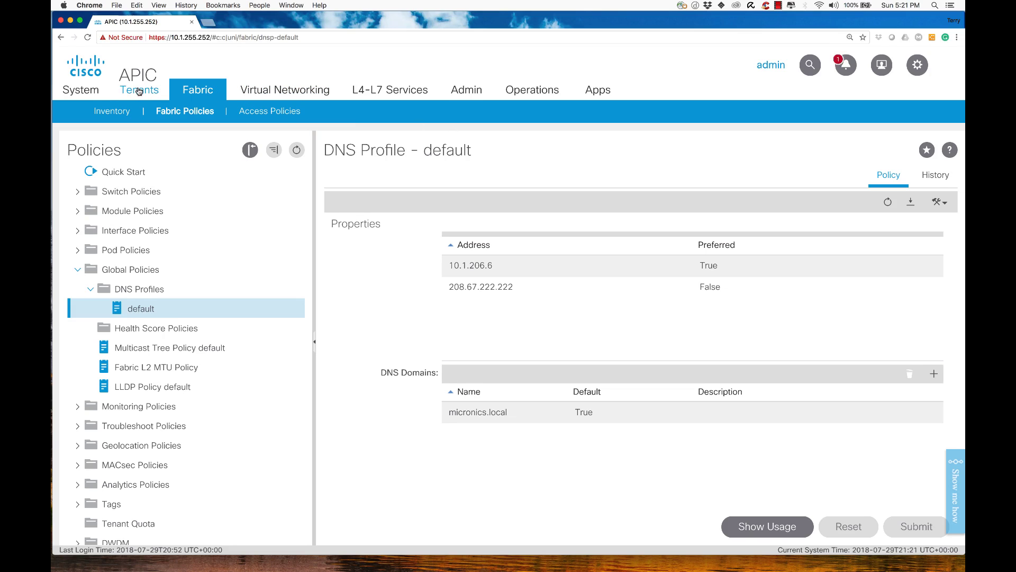
In the mgmt tenant, expand Networking > VRFs to list the inb and oob VRFs
click(138, 91)
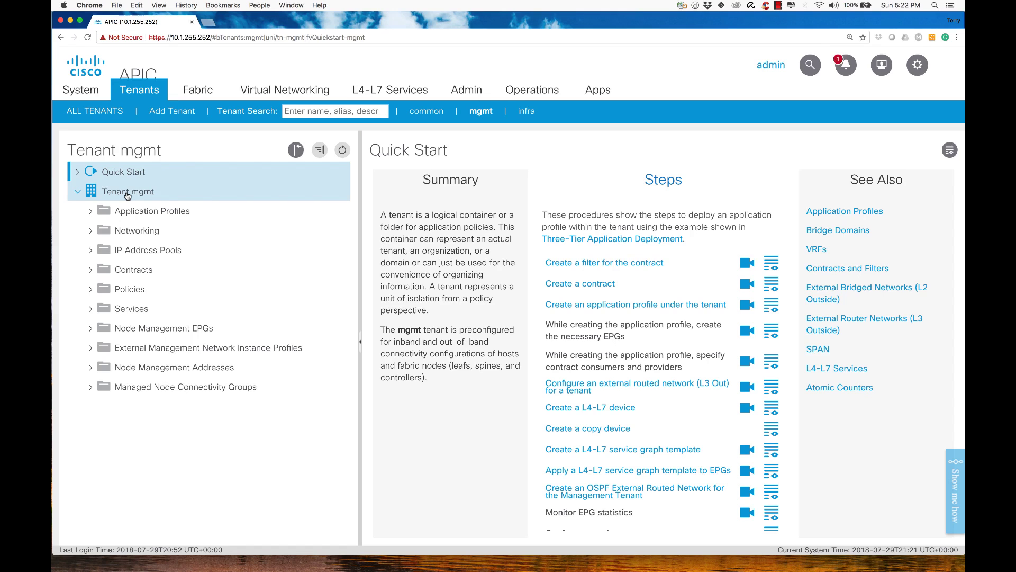
click(90, 231)
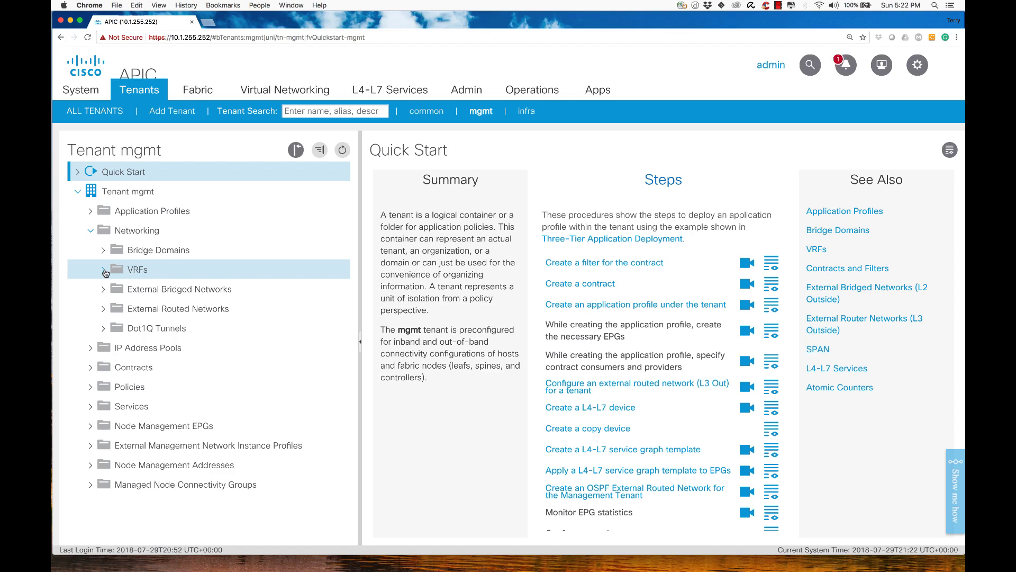
click(104, 270)
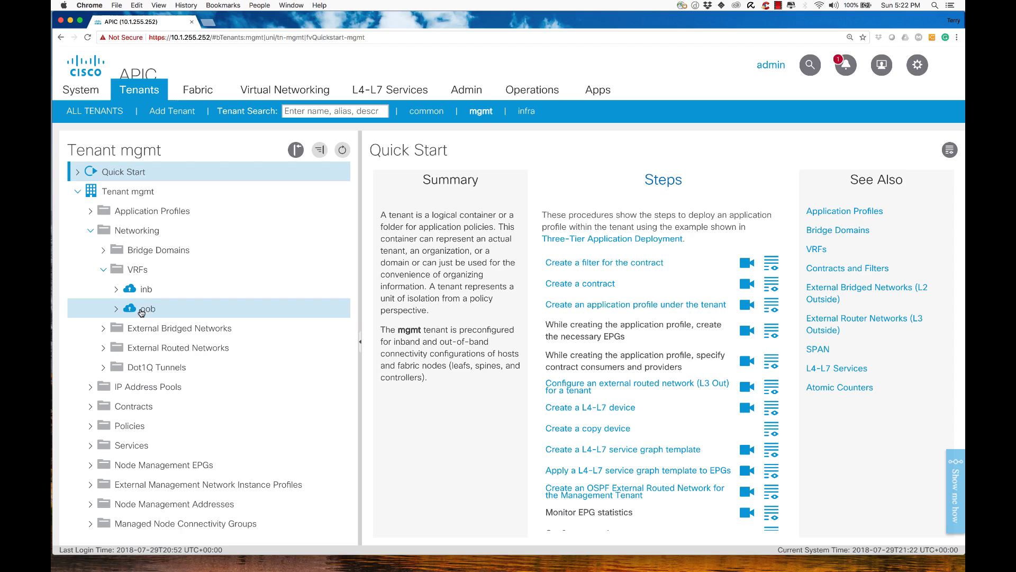
Inspect the oob VRF properties down to the DNS labels field, then return to Fabric Policies
click(122, 311)
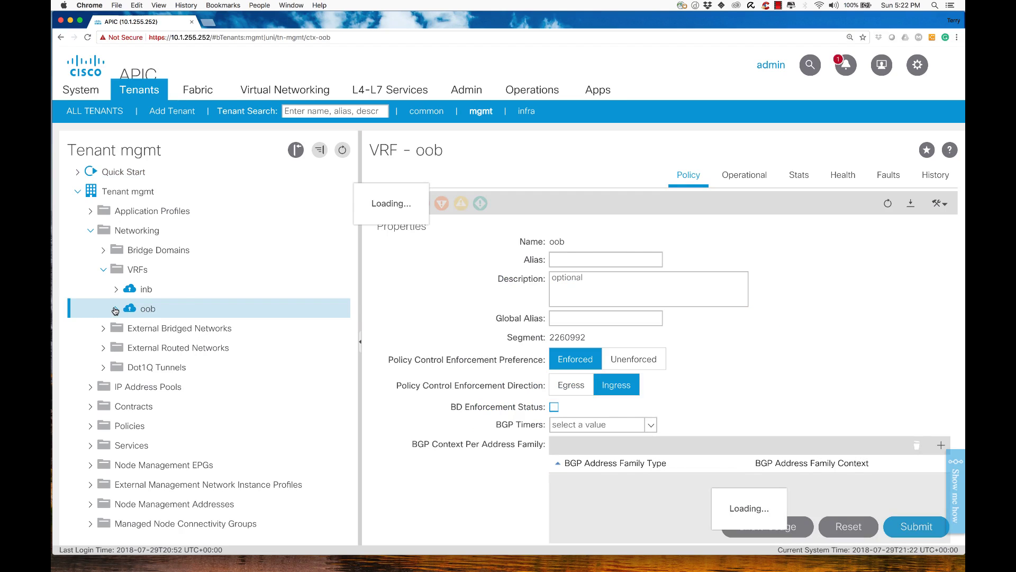
click(115, 310)
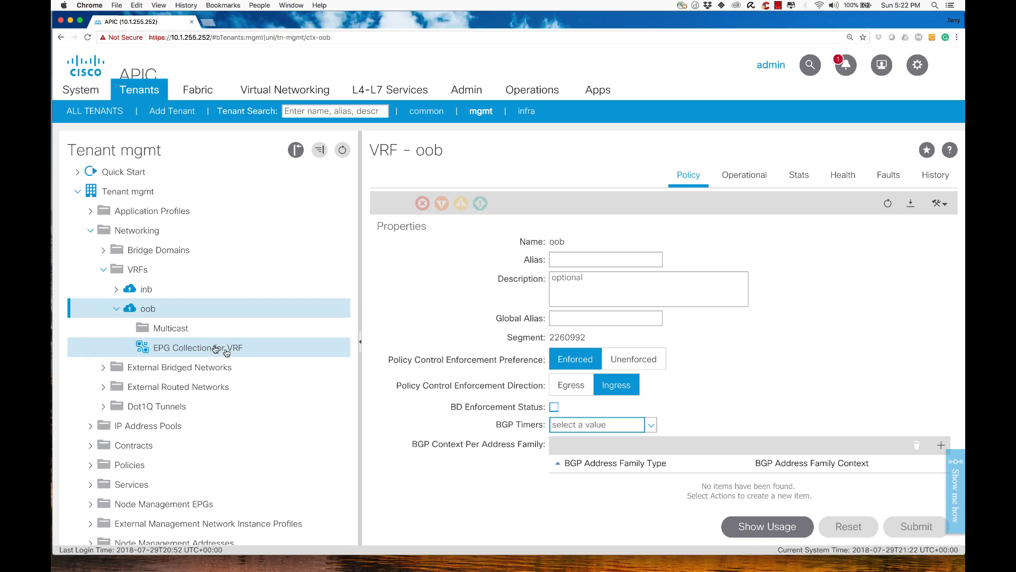
click(153, 310)
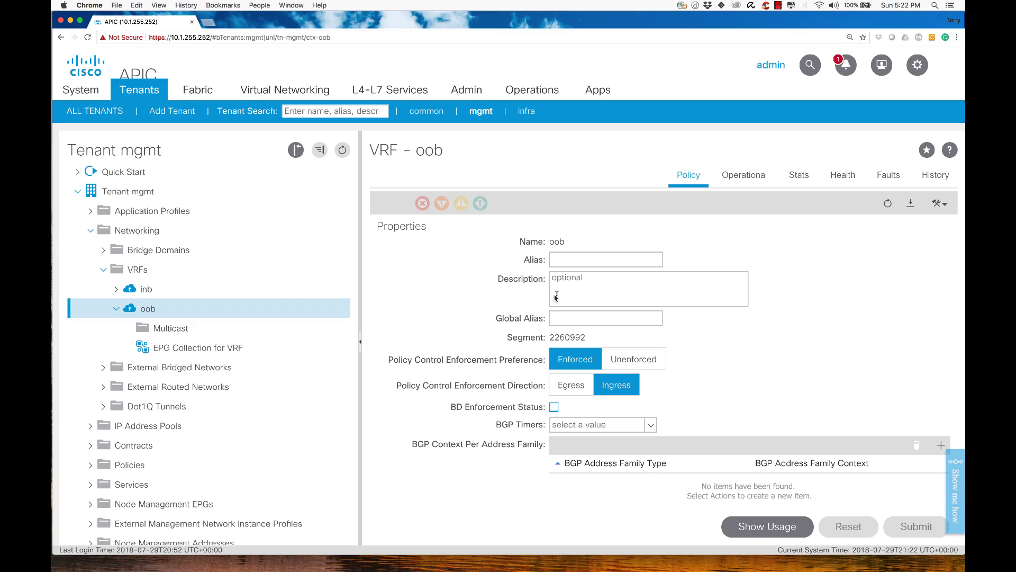
scroll(786, 358, down, 2)
scroll(785, 357, down, 10)
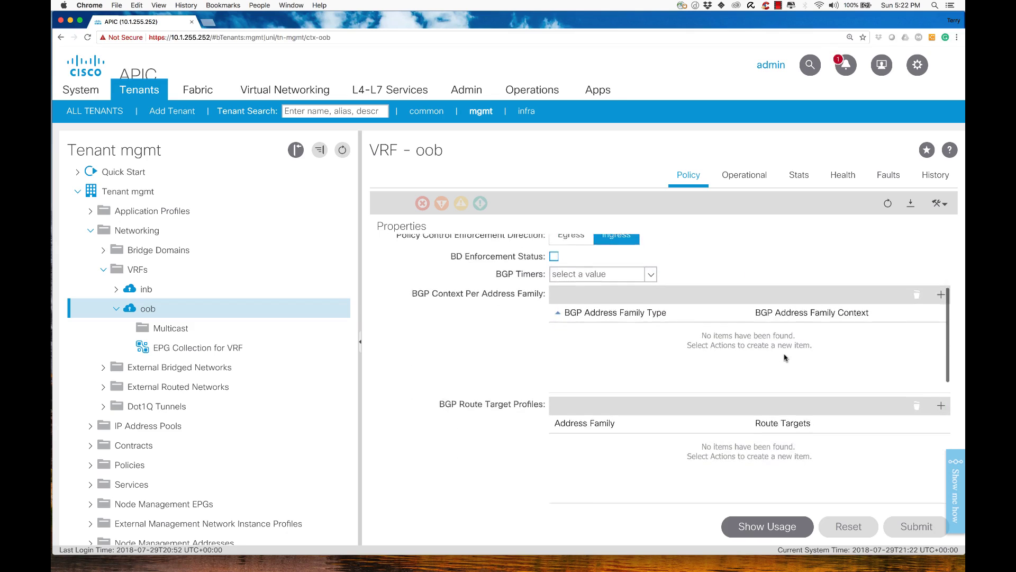
scroll(786, 358, down, 6)
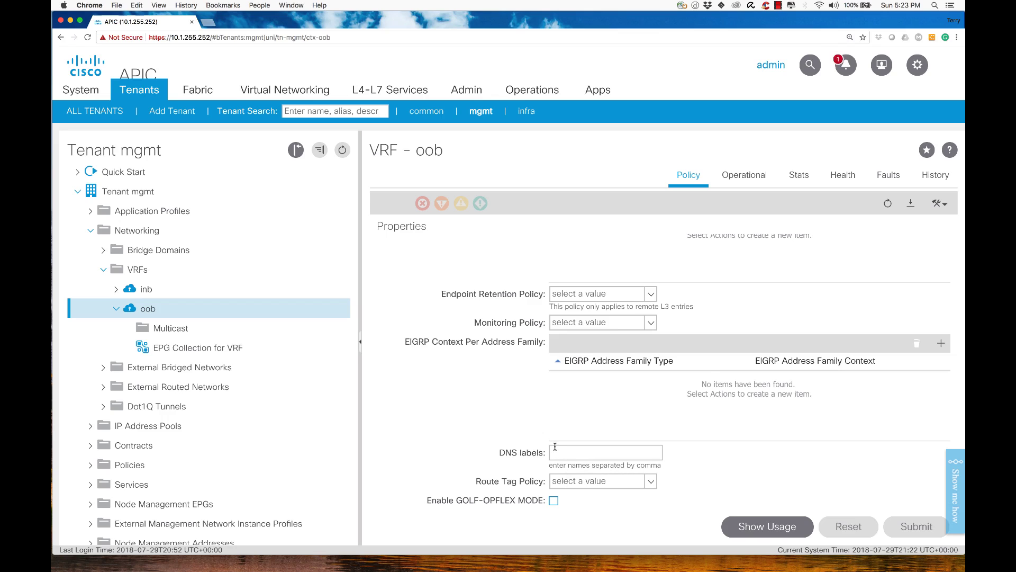
click(193, 93)
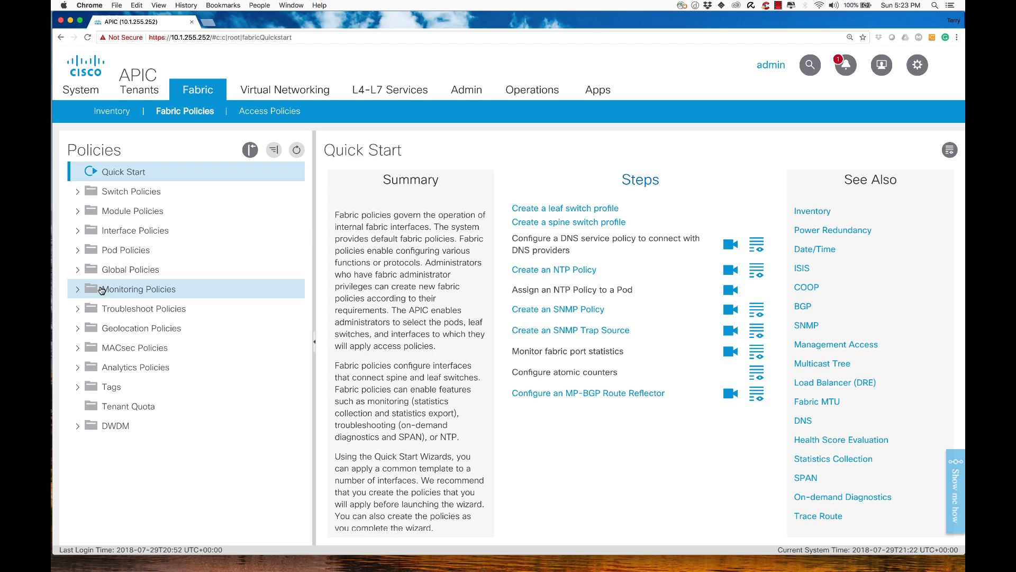
Reopen the default DNS profile under Global Policies > DNS Profiles to review its providers
click(82, 273)
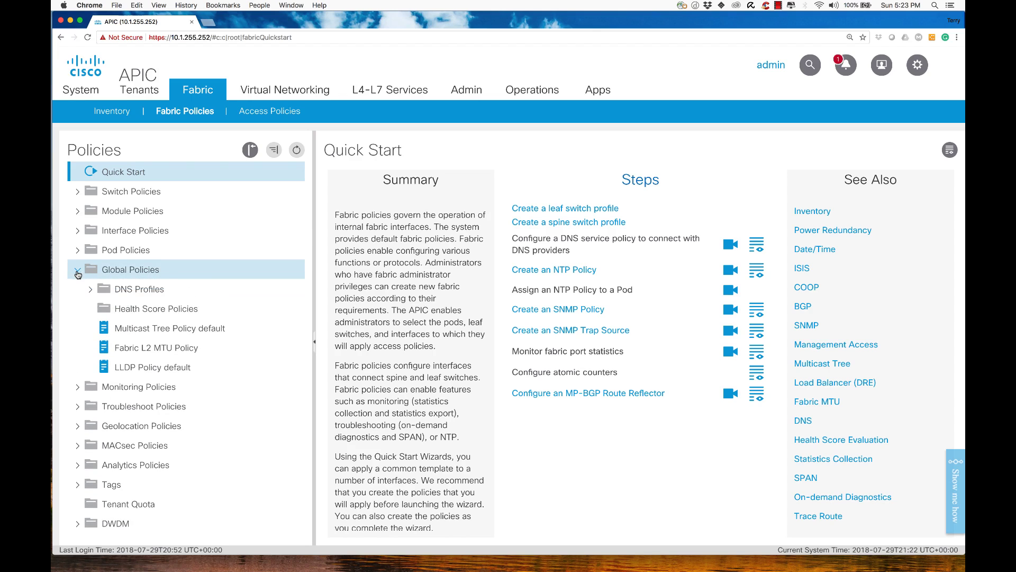
click(91, 291)
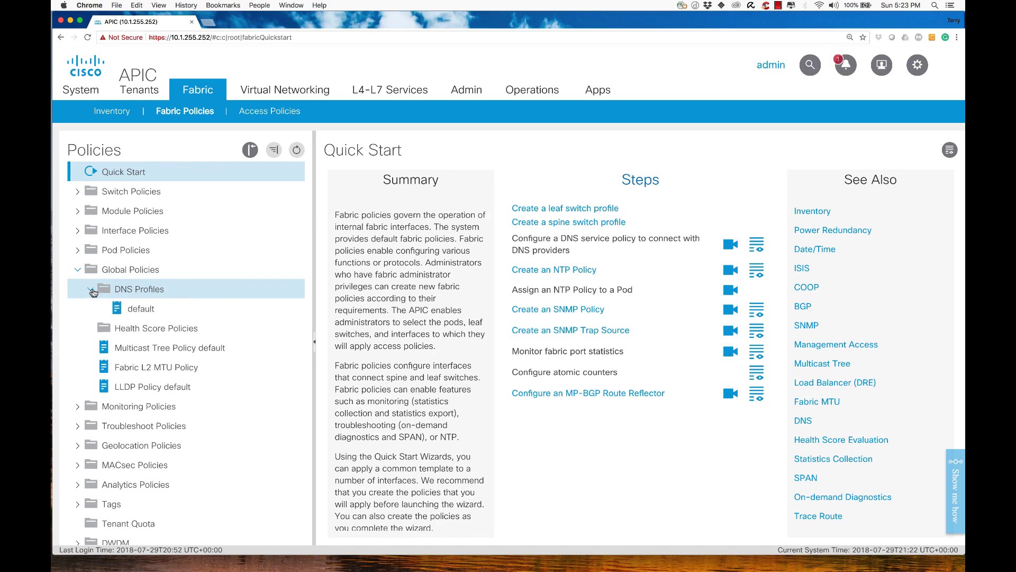
click(140, 311)
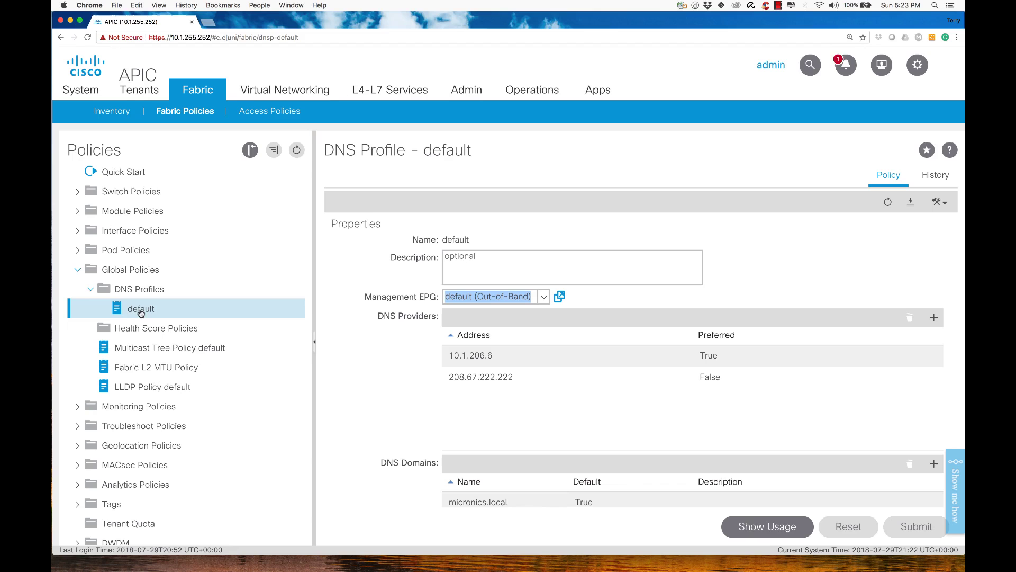
In the mgmt tenant's oob VRF, enter 'default' as the DNS label
click(142, 92)
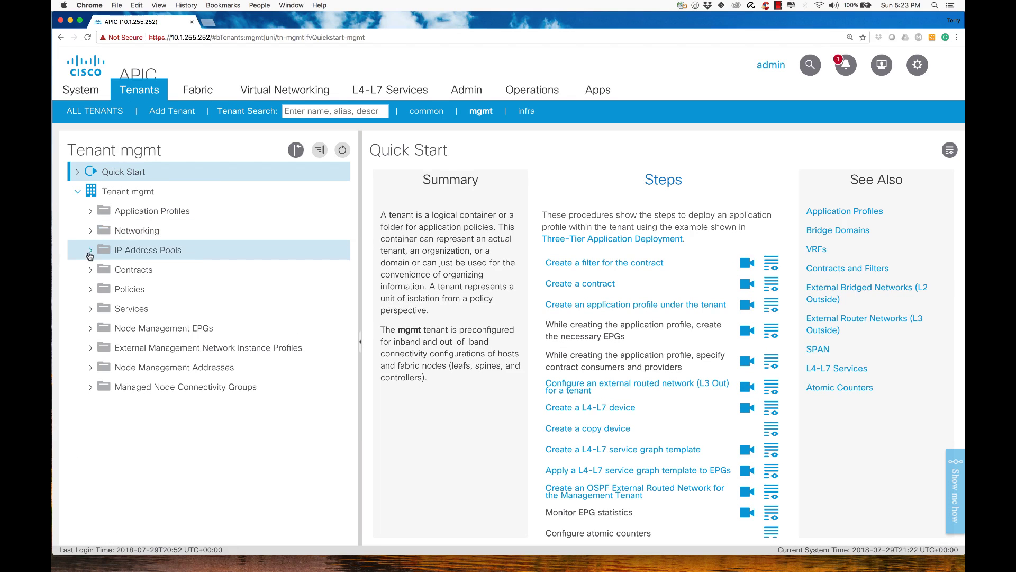
click(91, 230)
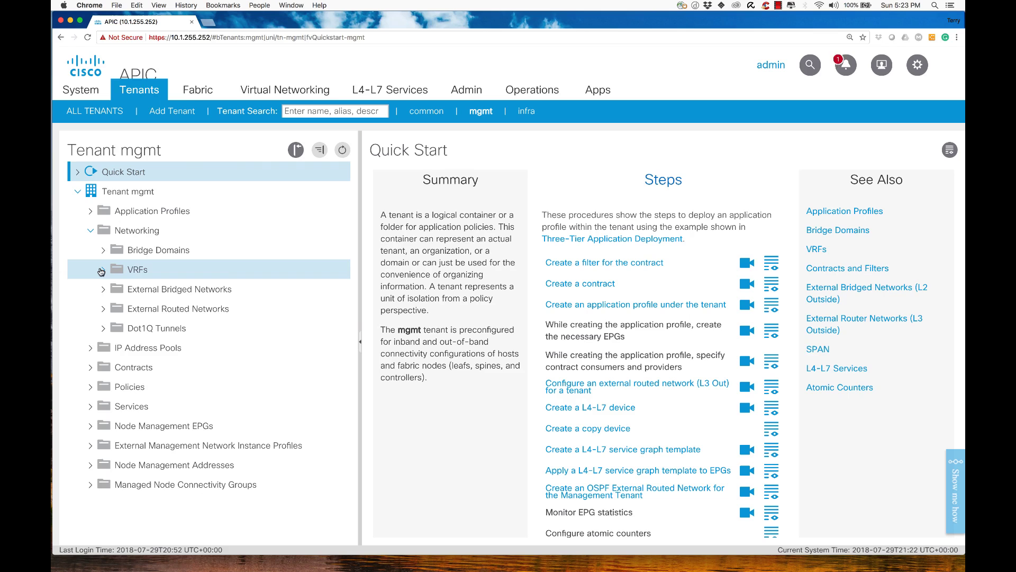
click(101, 271)
click(206, 307)
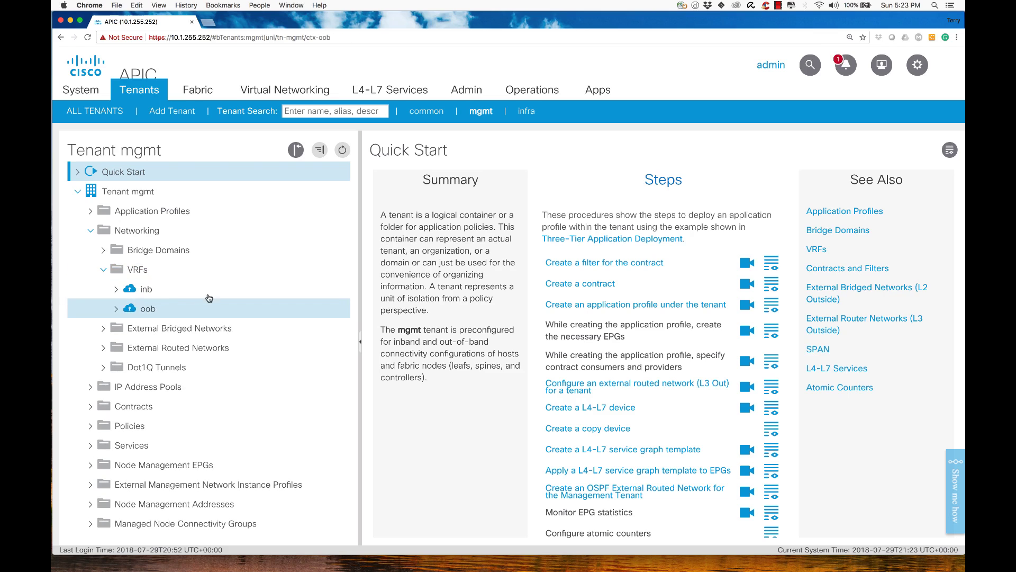
scroll(581, 424, down, 5)
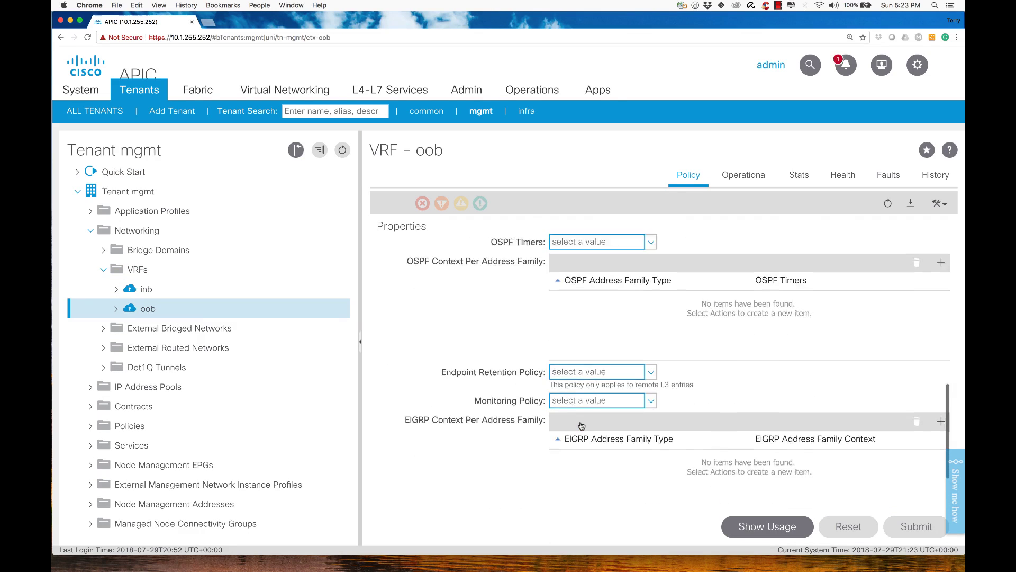
scroll(581, 425, down, 3)
click(573, 456)
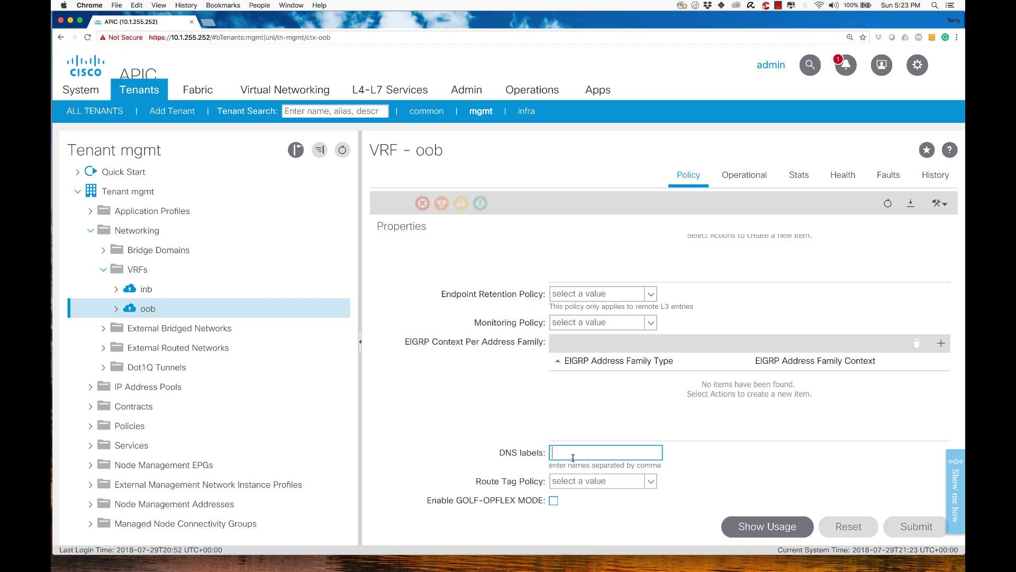
text(default)
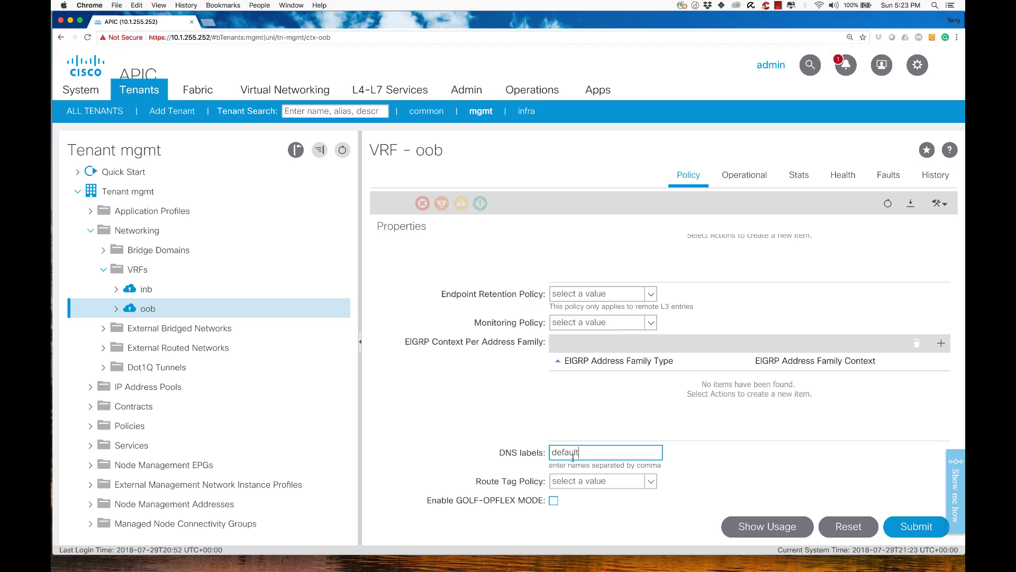
Submit the oob DNS label, accepting the warning affecting Leaf-1, Leaf-2 and Spine-1
click(915, 527)
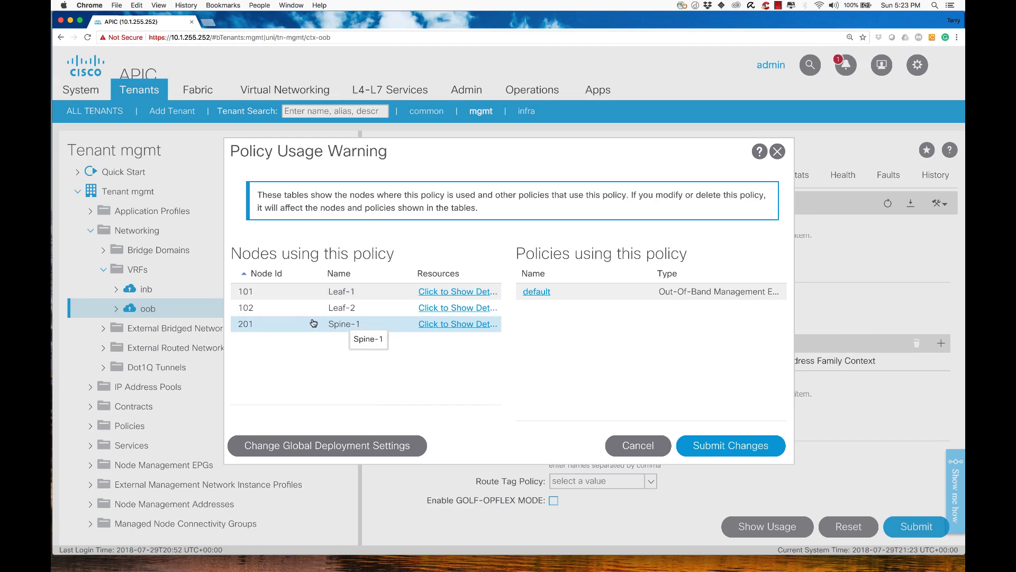
click(706, 445)
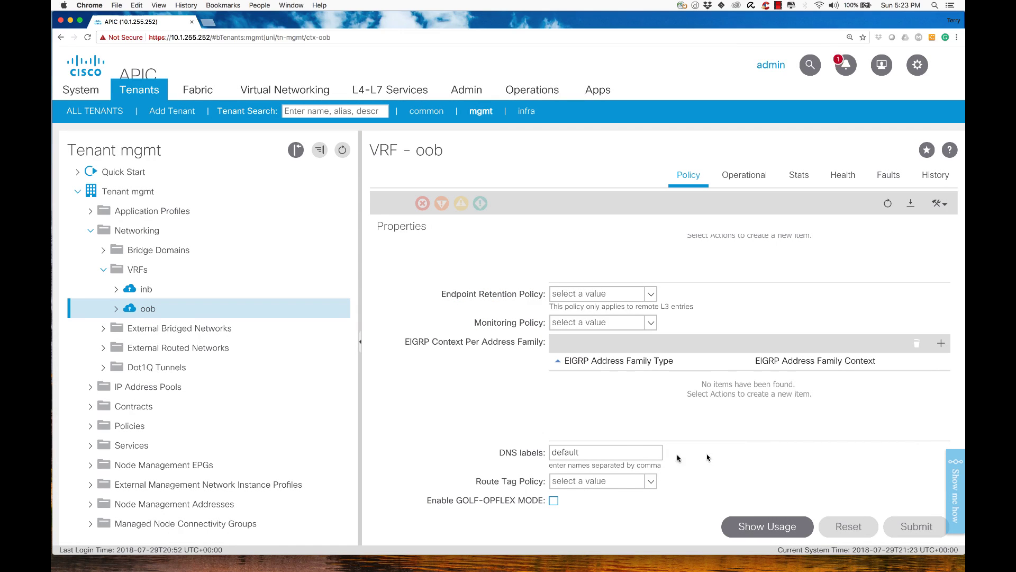
click(142, 309)
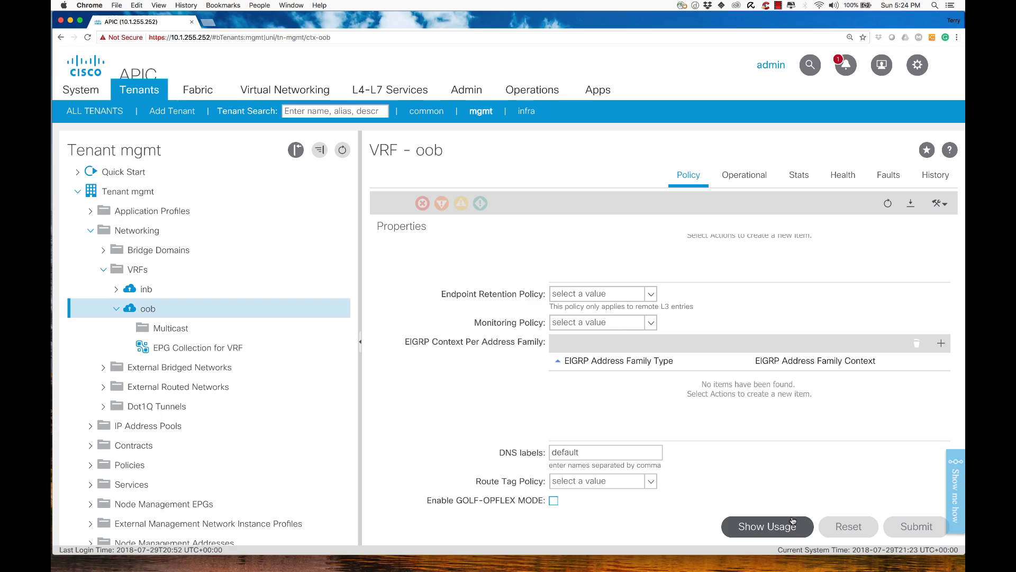
mouse_move(736, 561)
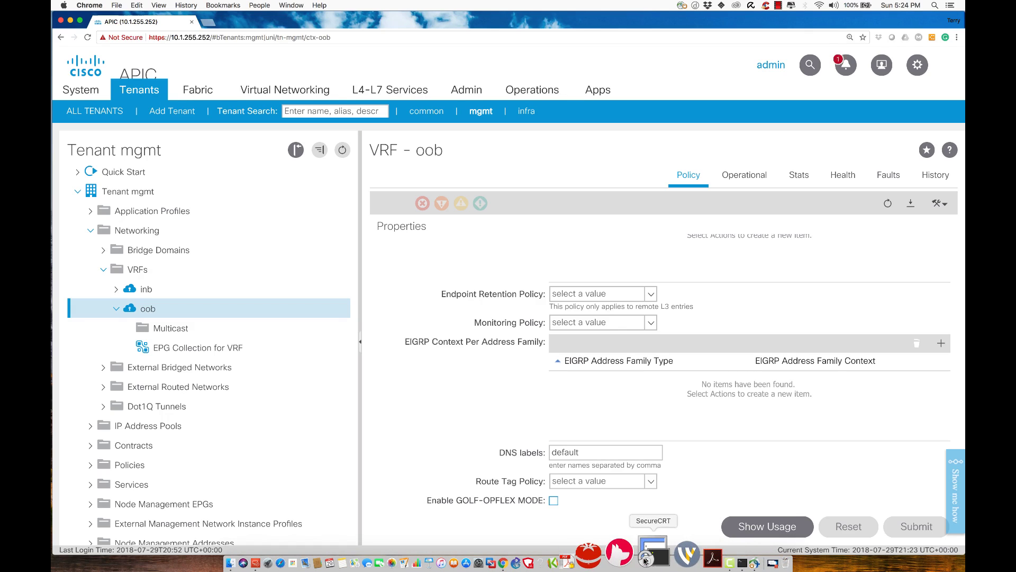
click(685, 561)
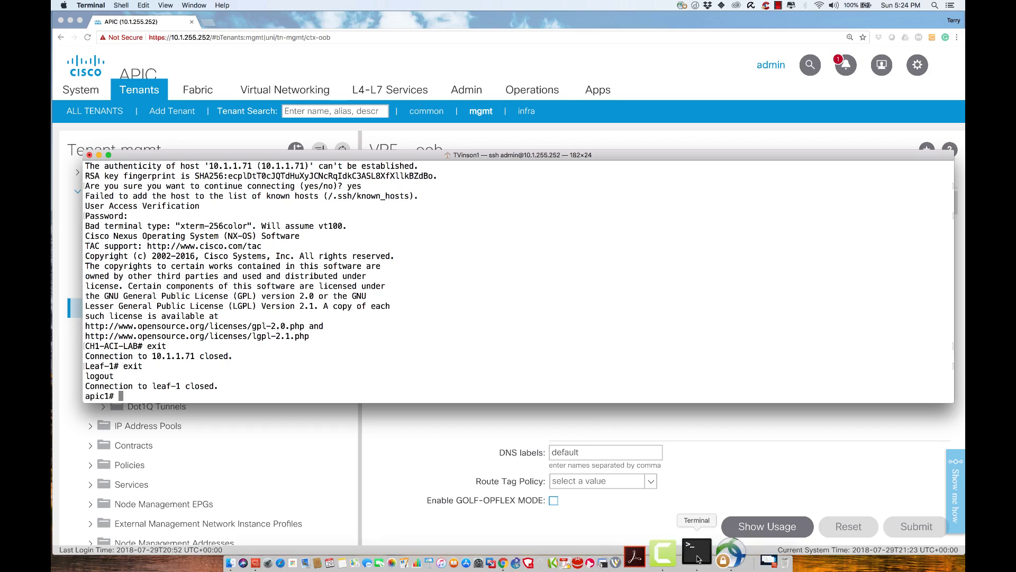
key(Return)
key(Return)
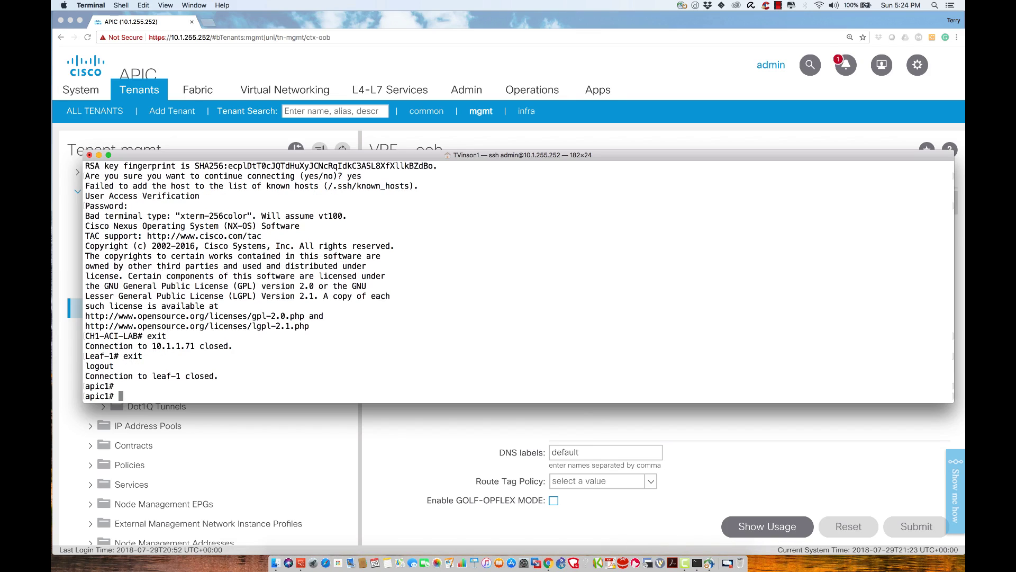
text(ping www.google.com)
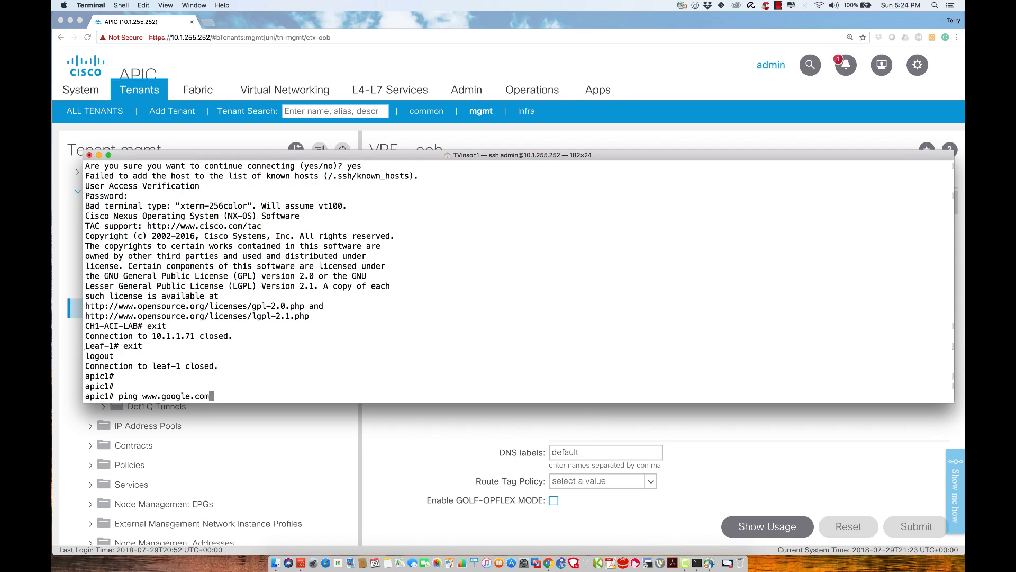
key(Return)
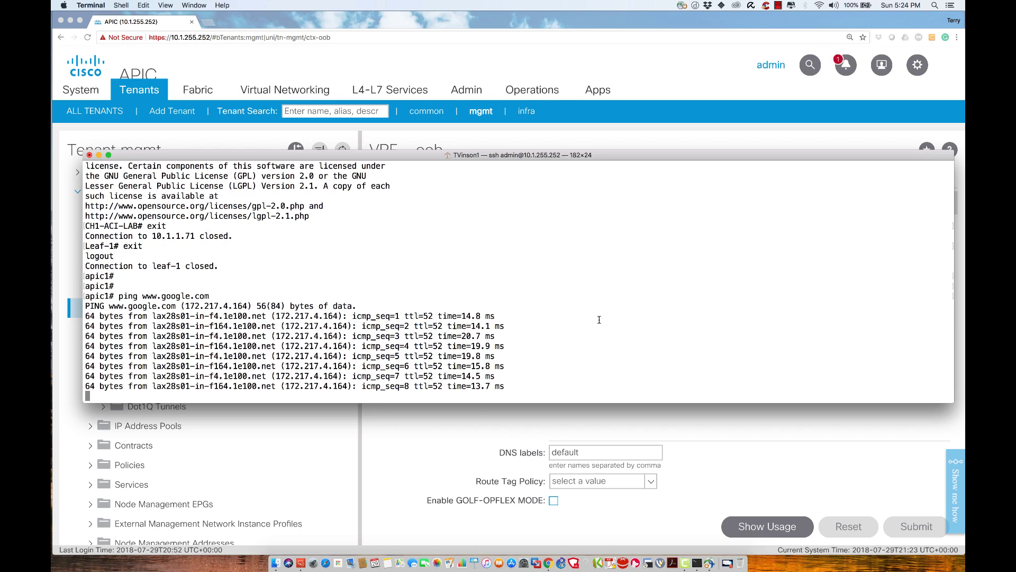
key(ctrl+c)
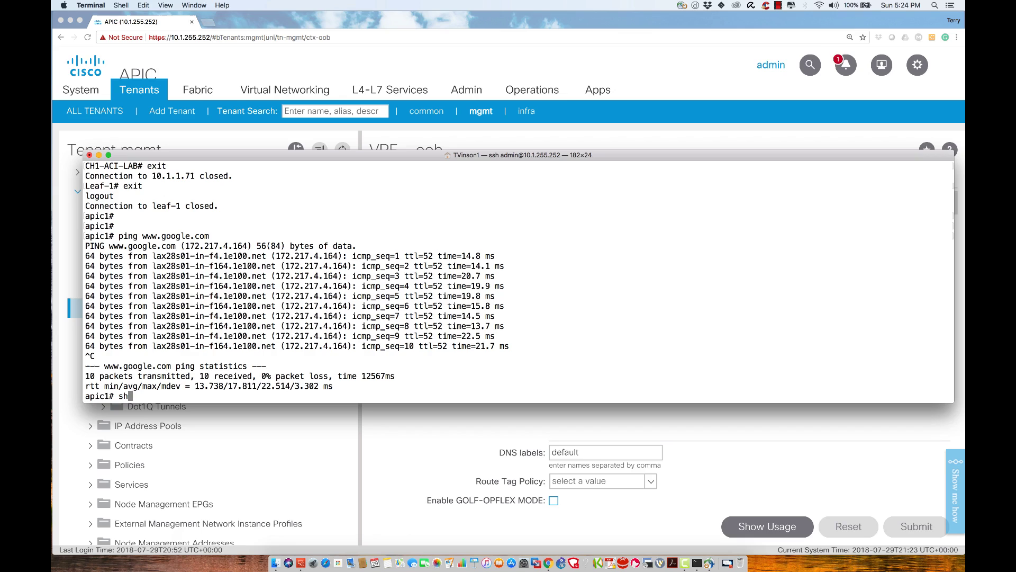
Log into leaf-1 over SSH with its login password
text(ssh leaf-1)
key(Return)
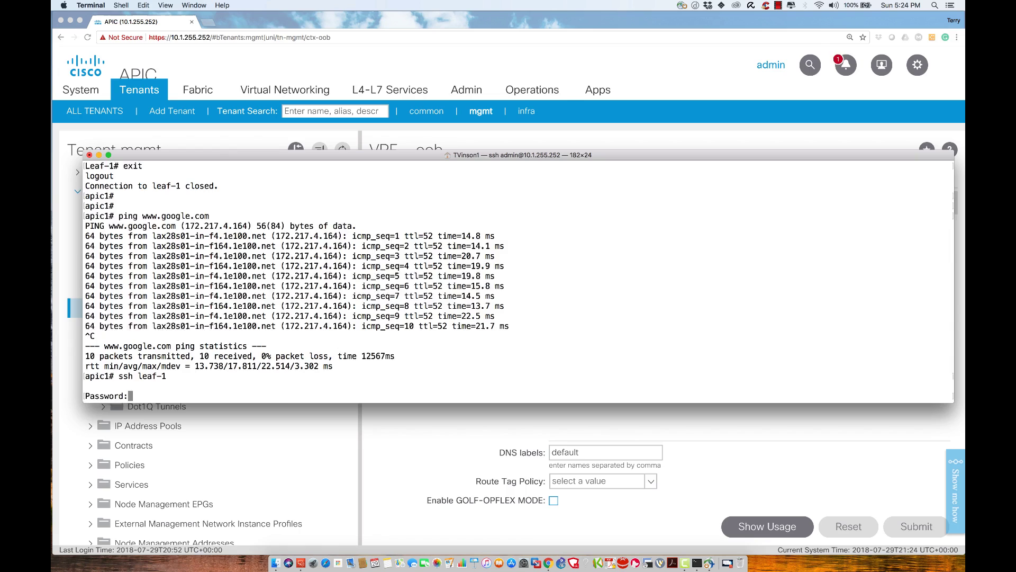
key(Return)
key(Return)
key(Return)
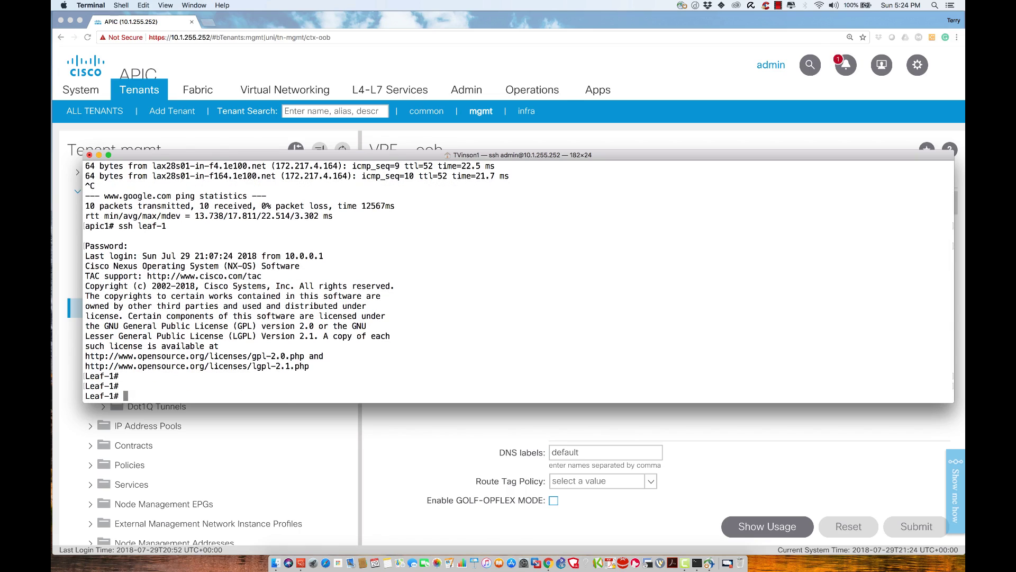
text(ping www.google.com)
key(Return)
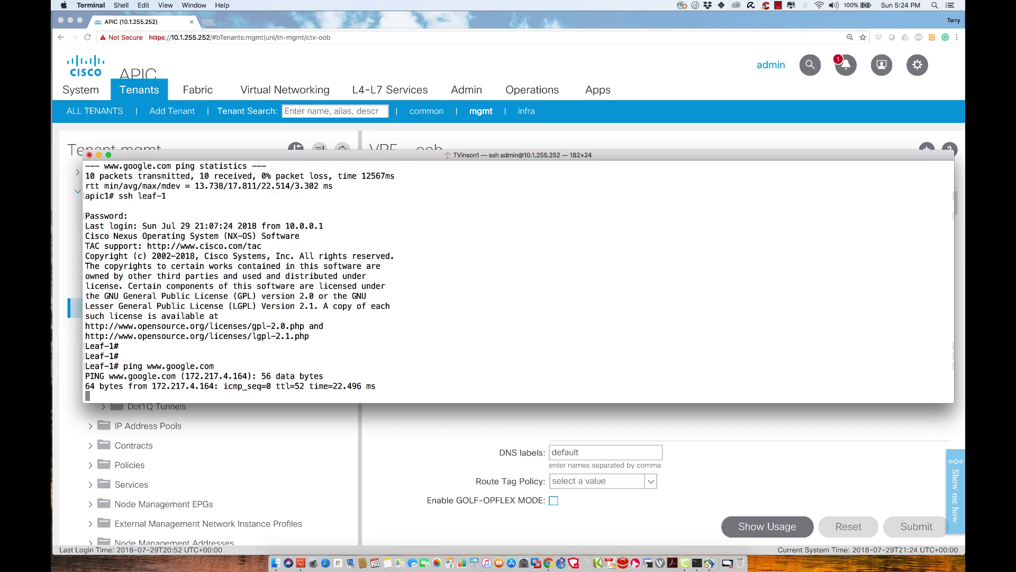
key(ctrl+c)
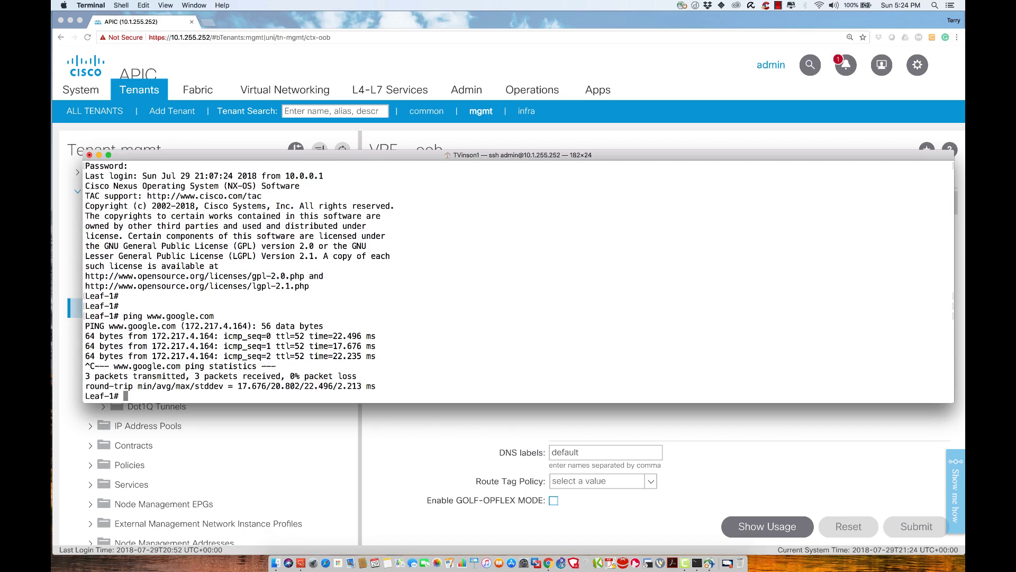
text(exit)
key(Return)
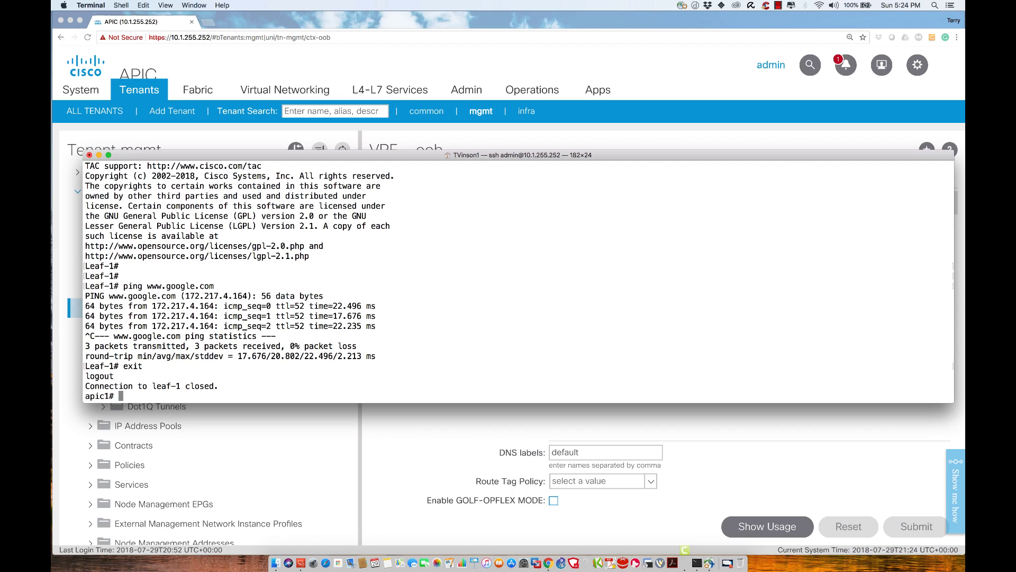
Log into spine-1 over SSH with its login password
text(ssh spin)
key(Tab)
text(1)
key(BackSpace)
text(e-1)
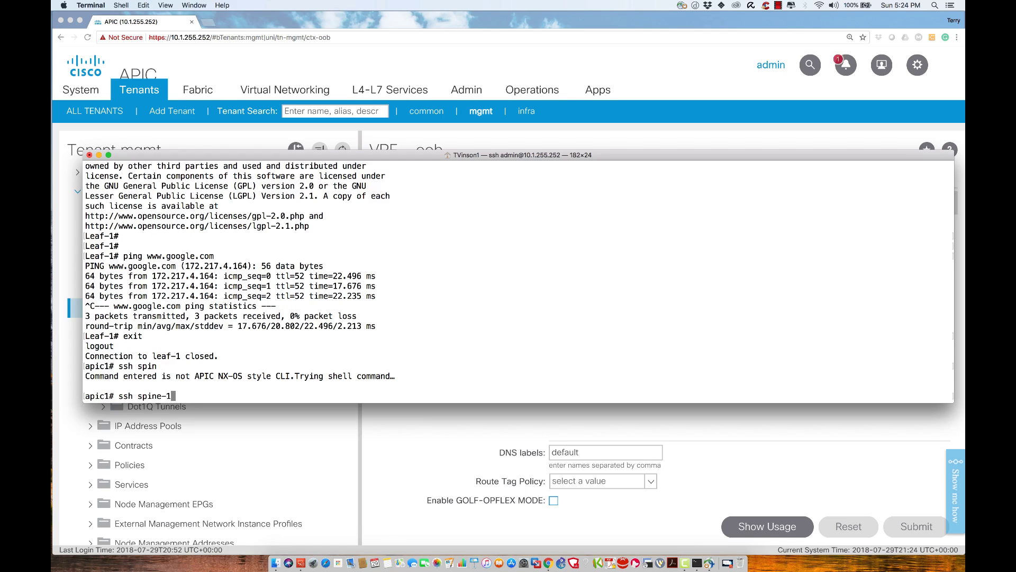
key(Return)
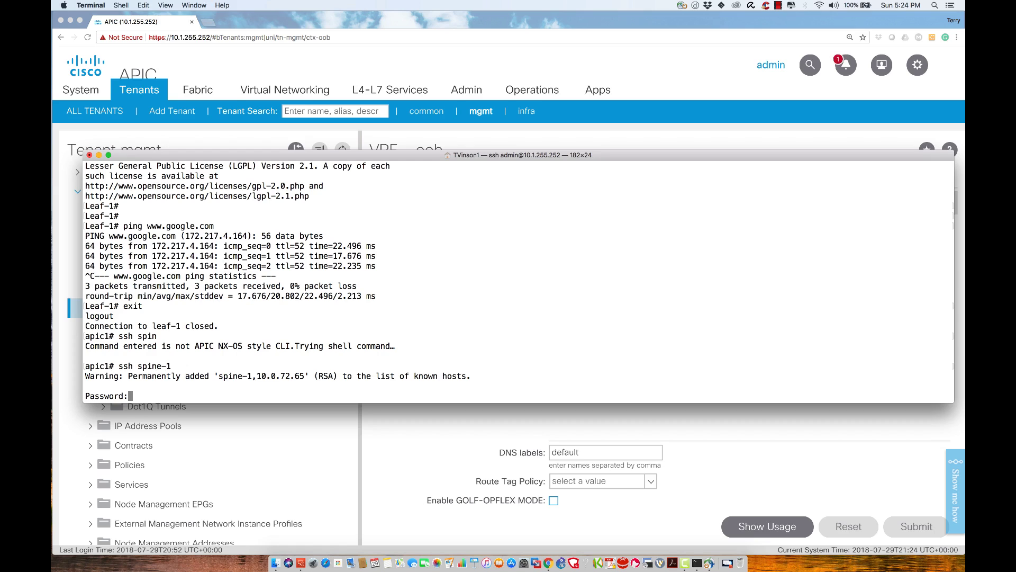
key(Return)
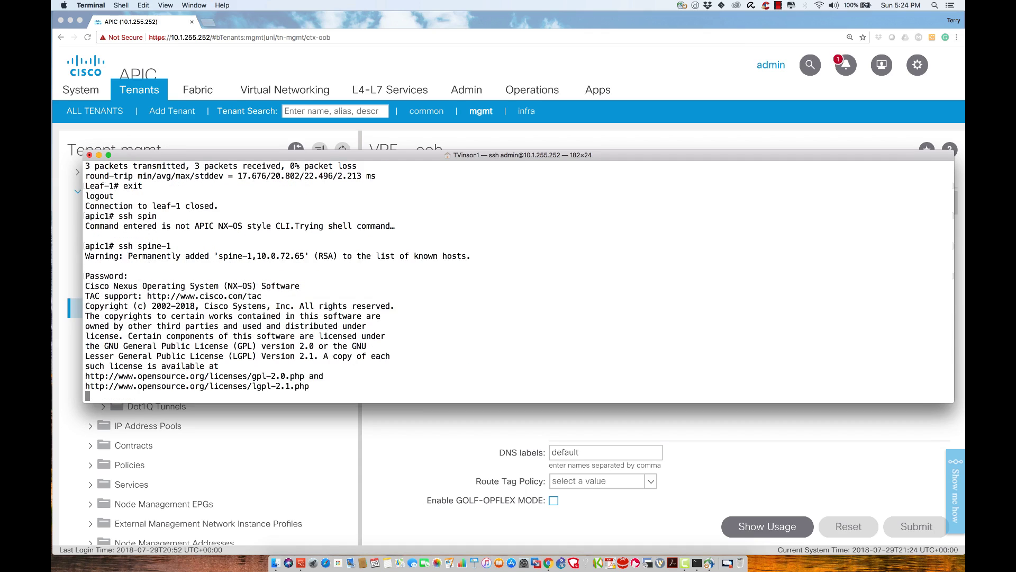
text(ping www.google.com)
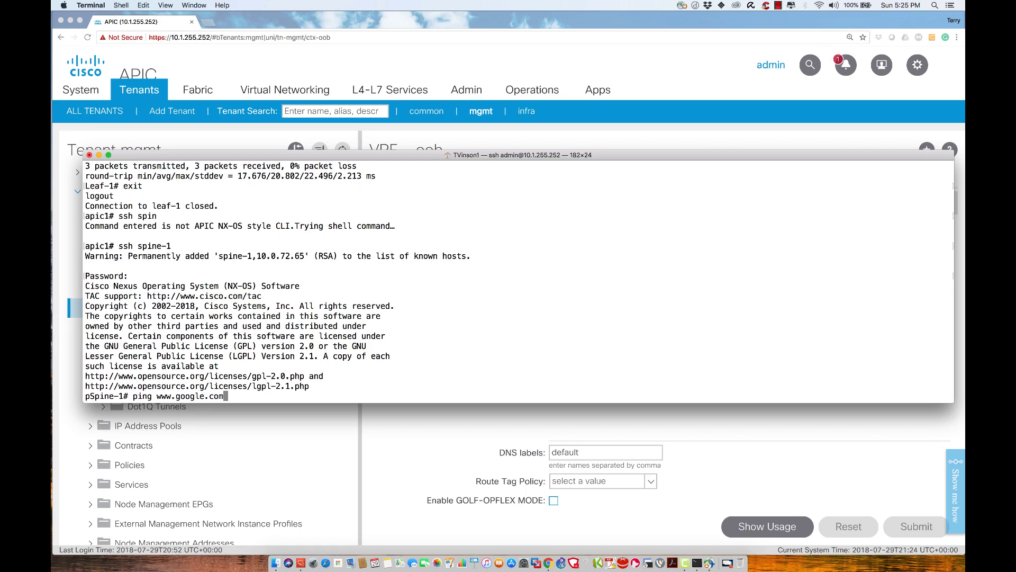
key(Return)
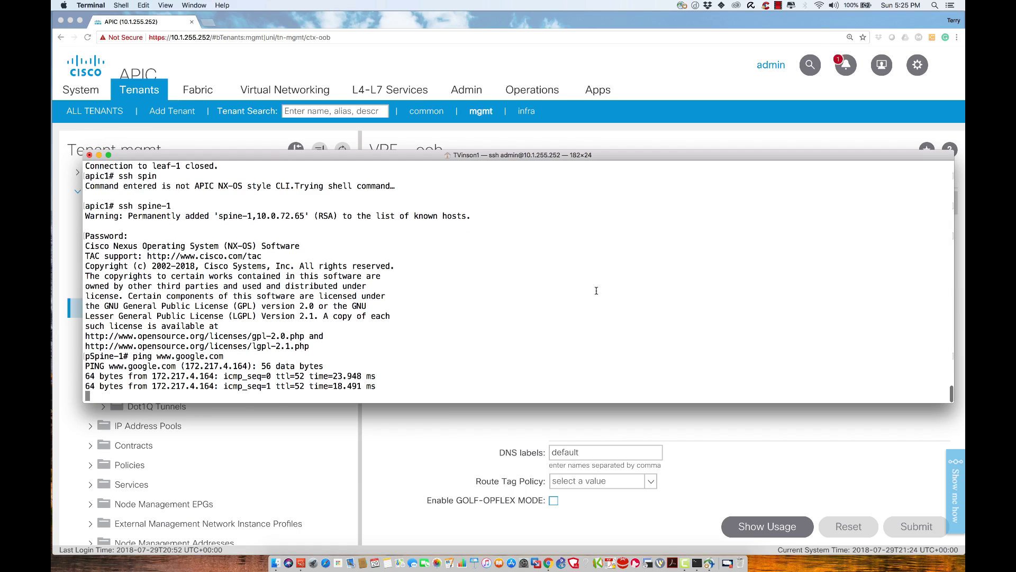
key(ctrl+c)
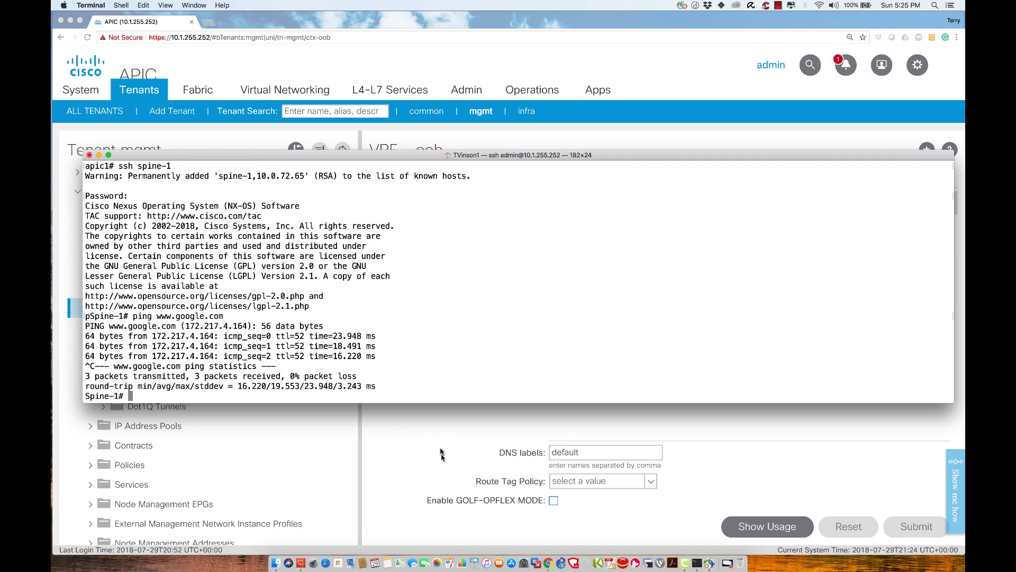
Bring Chrome back to the front, showing the mgmt tenant's oob VRF with DNS label 'default'
click(419, 457)
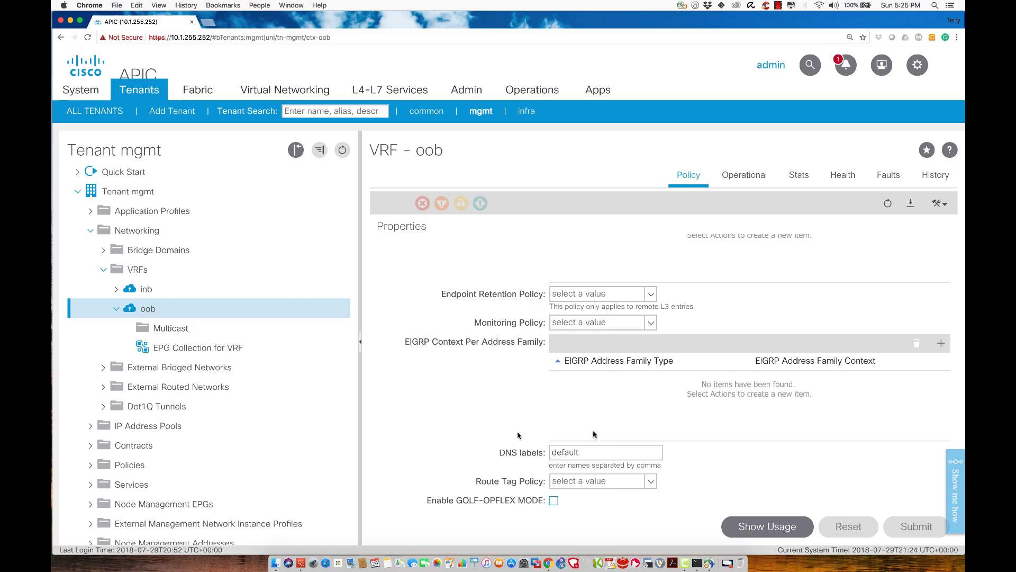